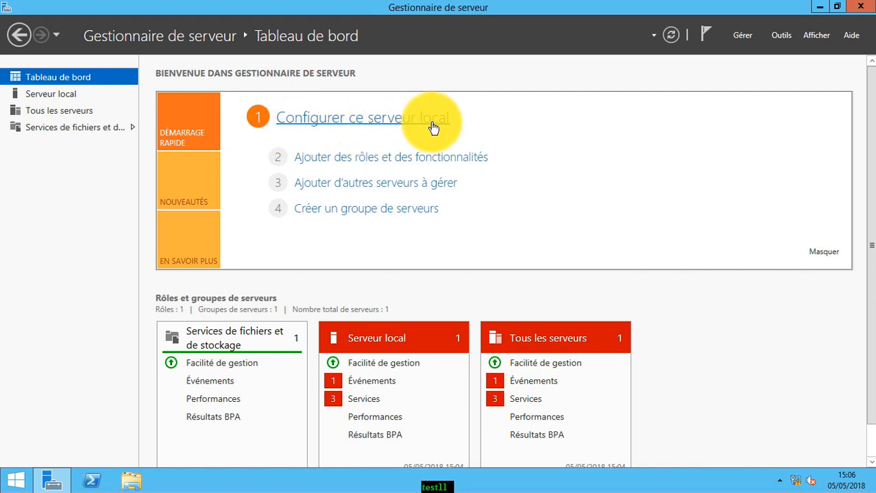
# Inspect the Active Directory and DNS options for adding other servers to manage, and close the dialog without adding any
pyautogui.click(379, 185)
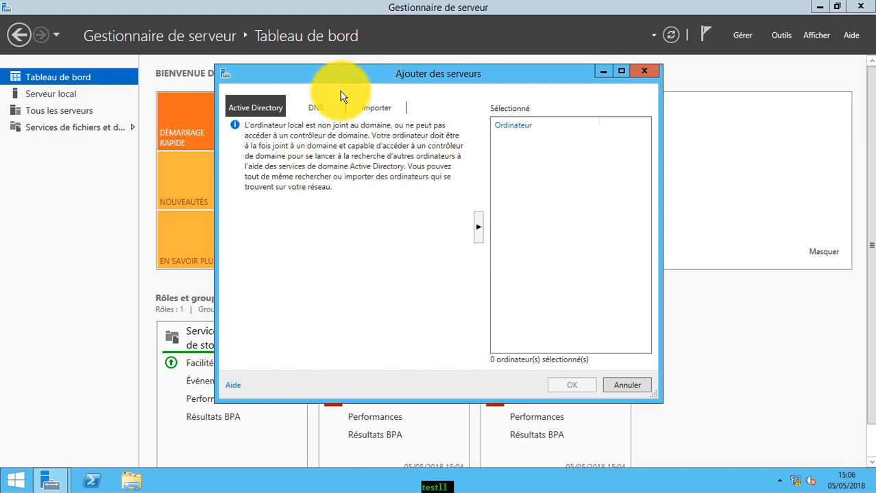
pyautogui.click(315, 113)
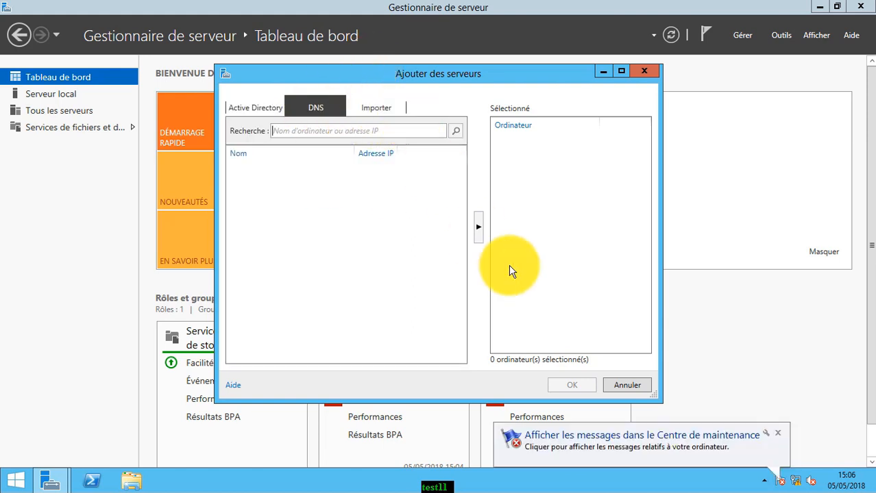
pyautogui.click(625, 388)
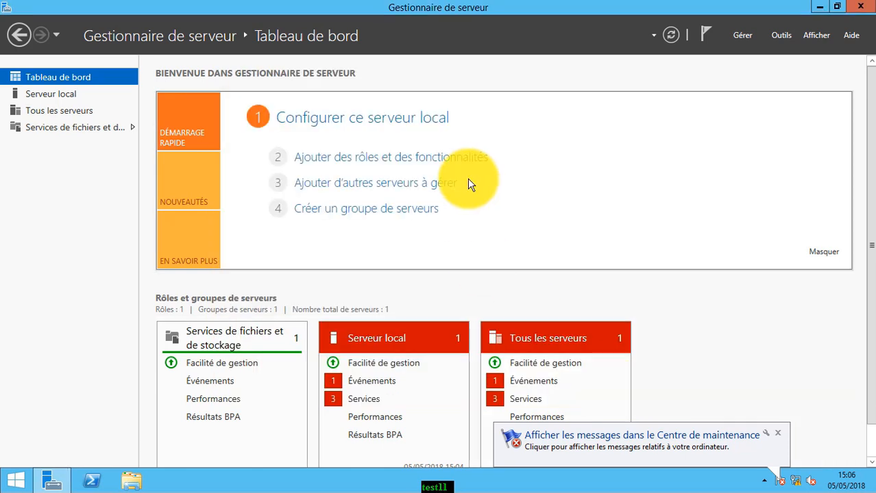
pyautogui.click(737, 35)
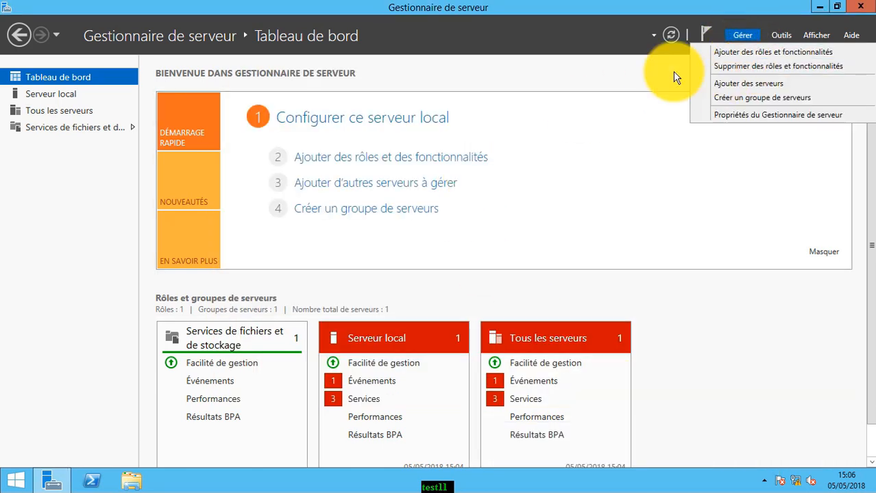
pyautogui.click(643, 69)
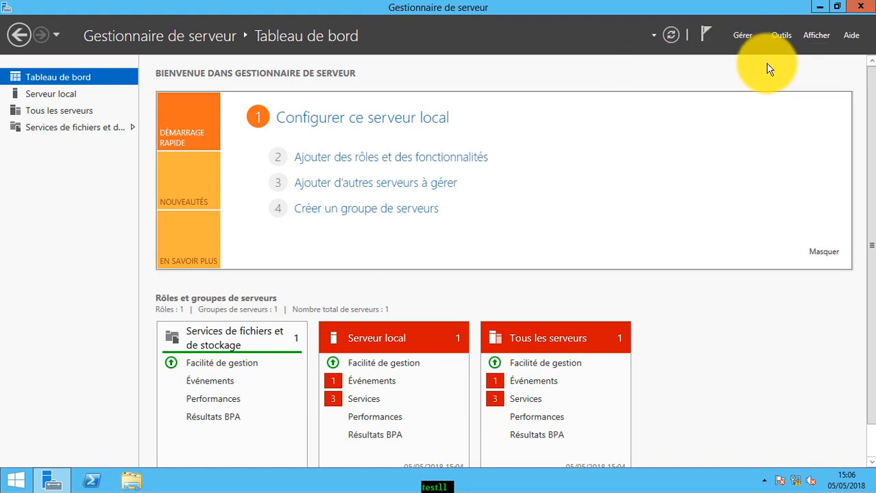
pyautogui.click(779, 35)
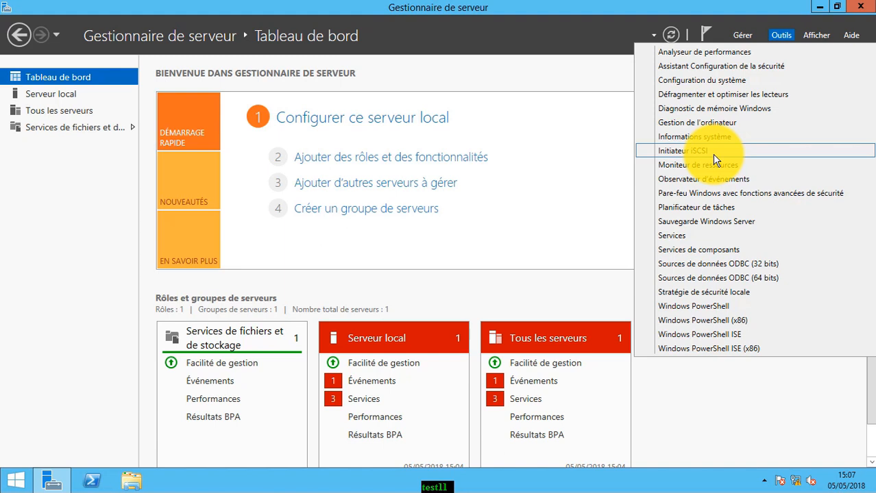
pyautogui.click(452, 261)
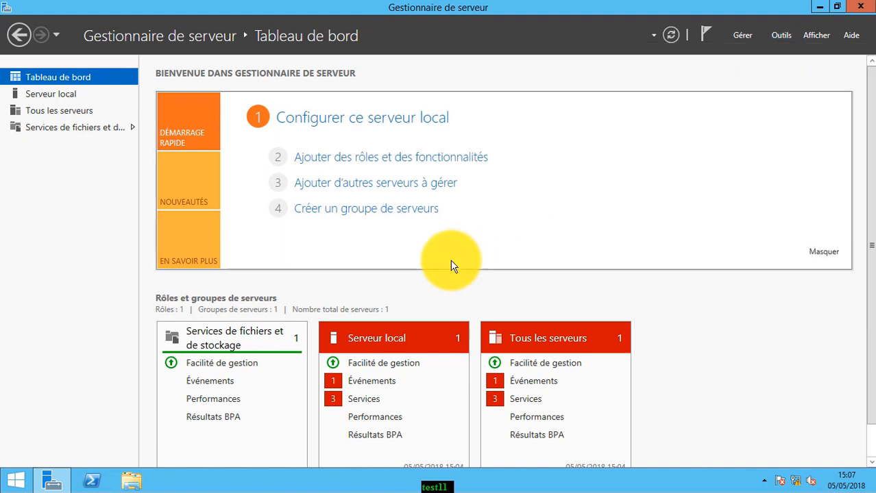
# Examine the local server's properties, the list of all servers and the file and storage services, and return to the dashboard
pyautogui.click(381, 119)
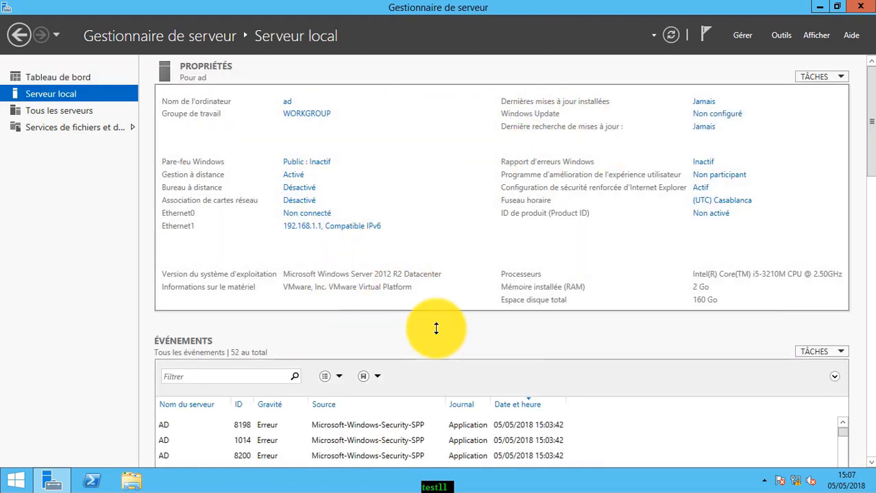
pyautogui.click(75, 113)
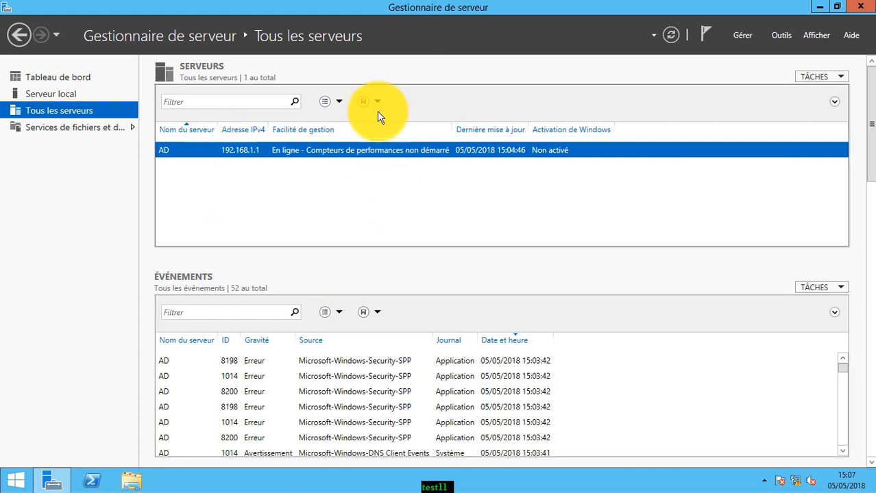
pyautogui.click(79, 129)
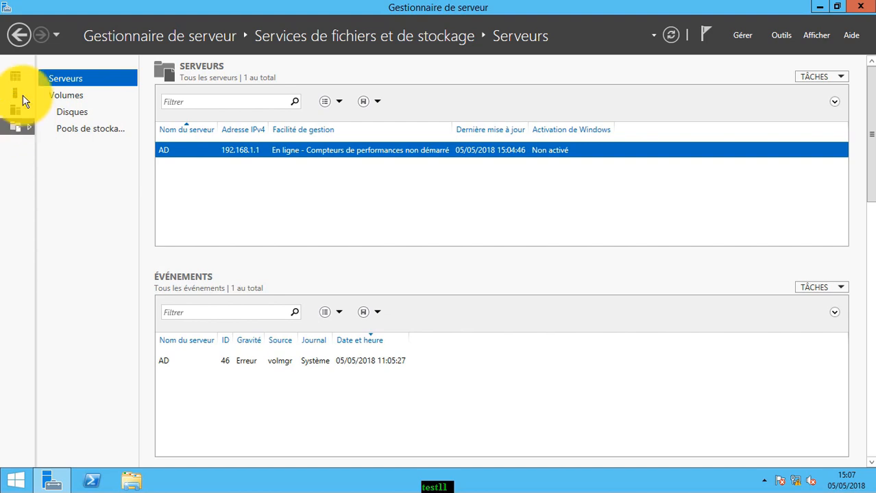
pyautogui.click(20, 76)
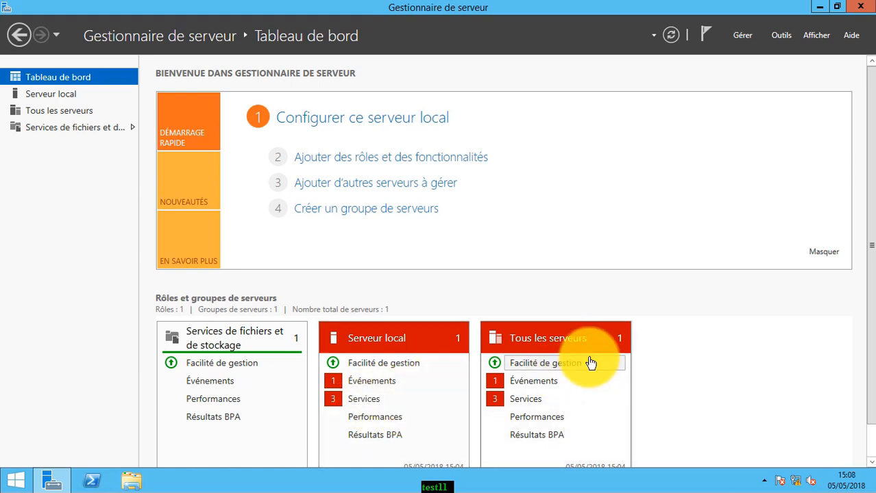
# Start the local server's BITS, DPS and UALSVC services from its service details and close the details
pyautogui.click(370, 404)
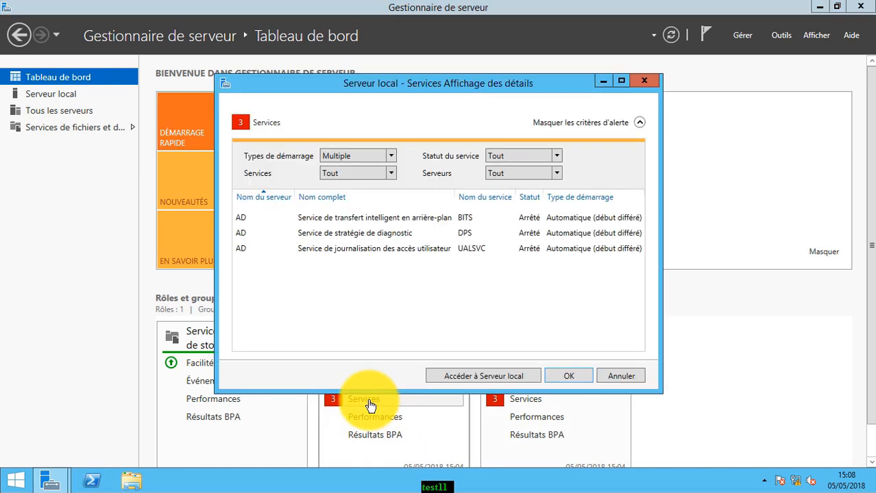
pyautogui.click(421, 221)
pyautogui.rightClick(423, 222)
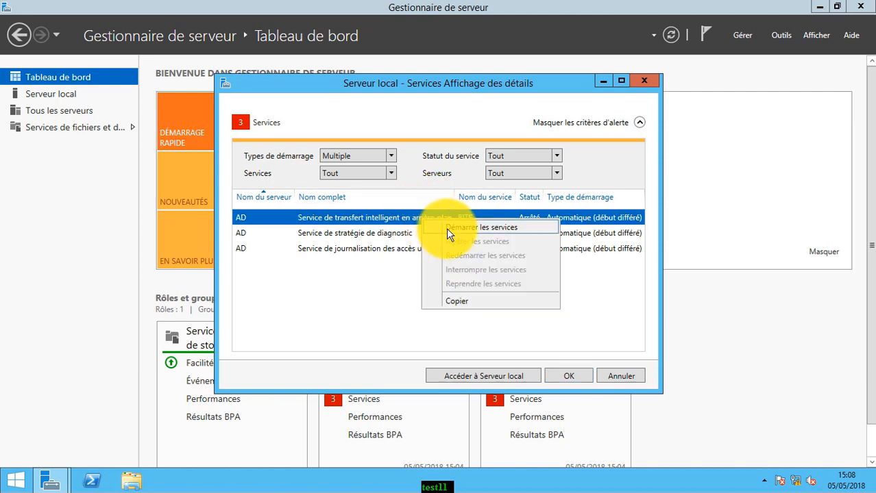
pyautogui.click(446, 228)
pyautogui.click(435, 234)
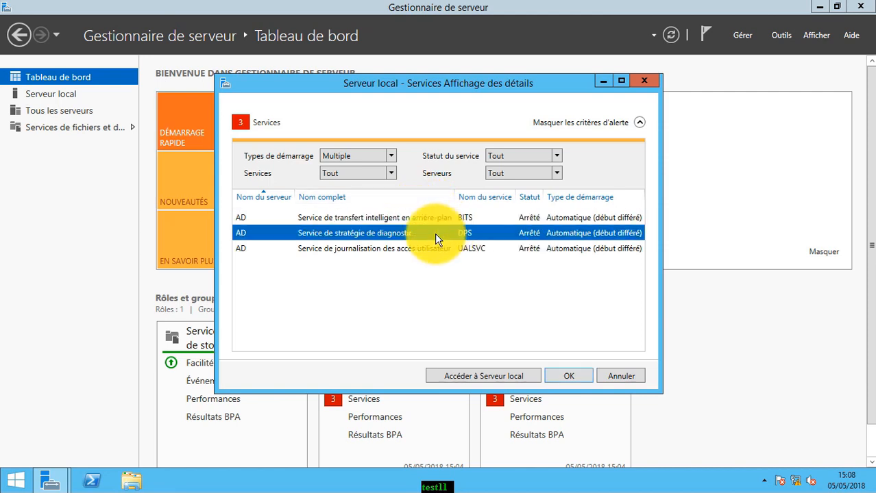
pyautogui.rightClick(435, 234)
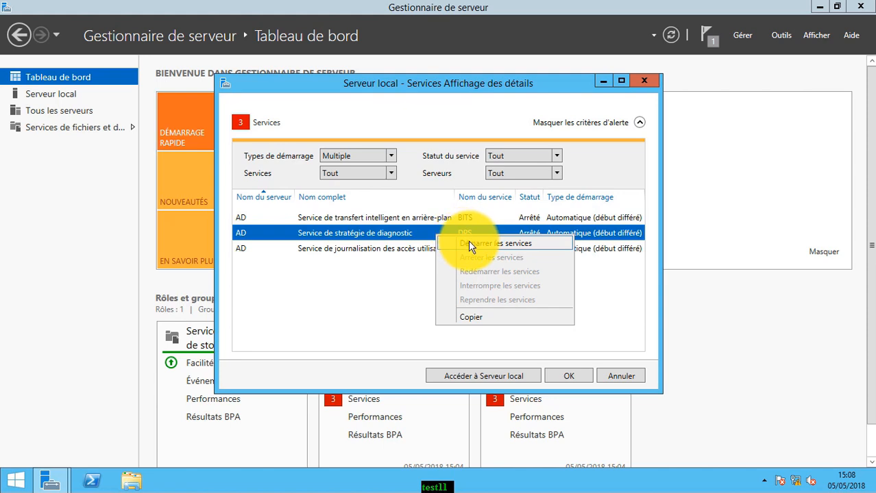
pyautogui.click(467, 244)
pyautogui.click(444, 251)
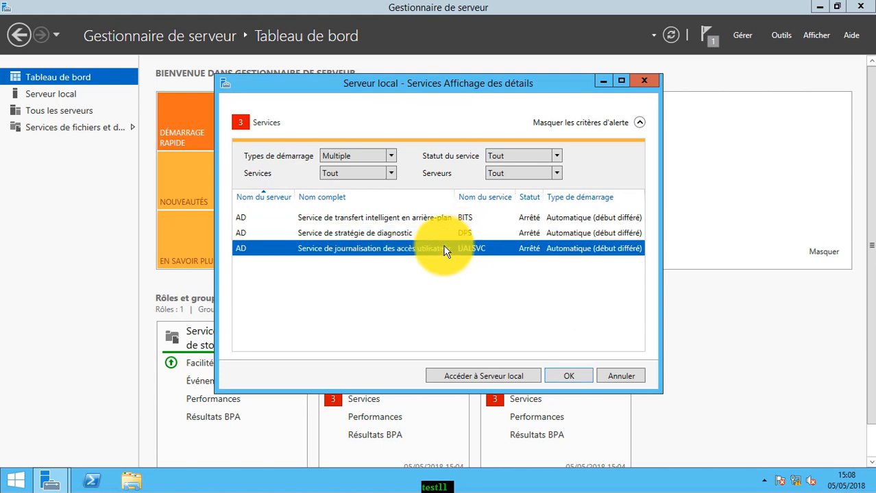
pyautogui.rightClick(444, 251)
pyautogui.click(469, 255)
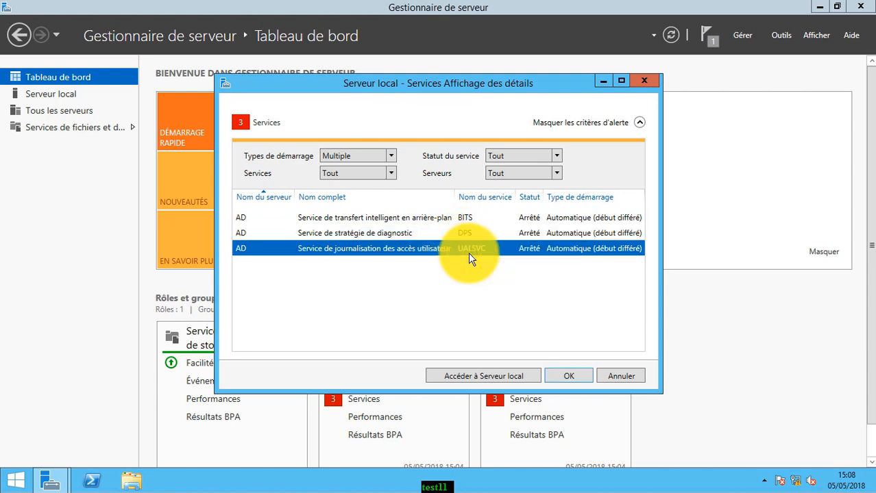
pyautogui.click(560, 375)
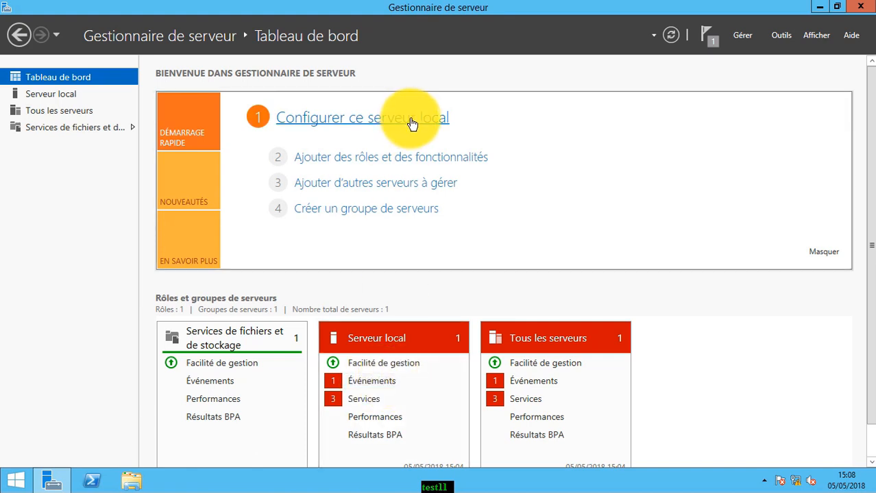
# Begin adding roles and features with a role-based installation on the server ad
pyautogui.click(743, 34)
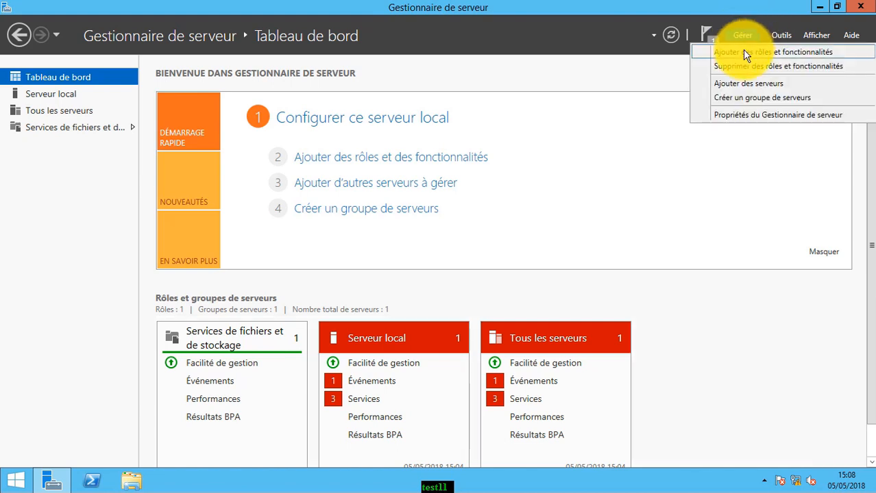
pyautogui.click(746, 53)
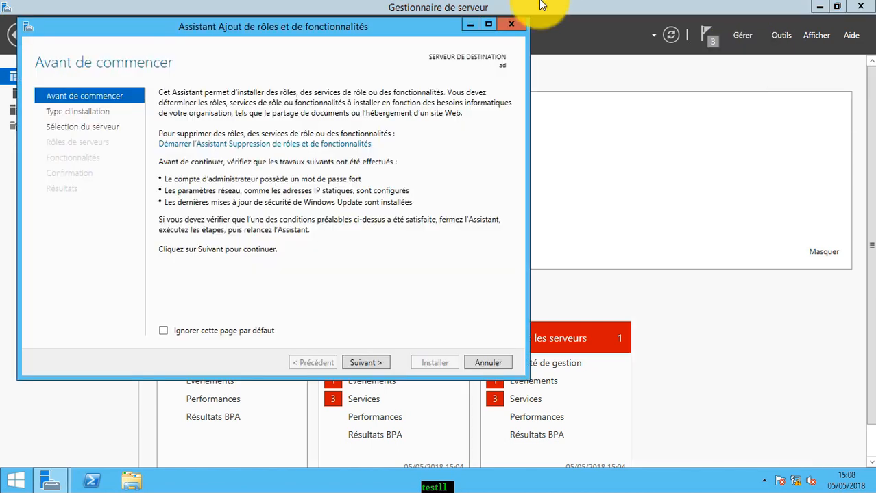
pyautogui.click(373, 365)
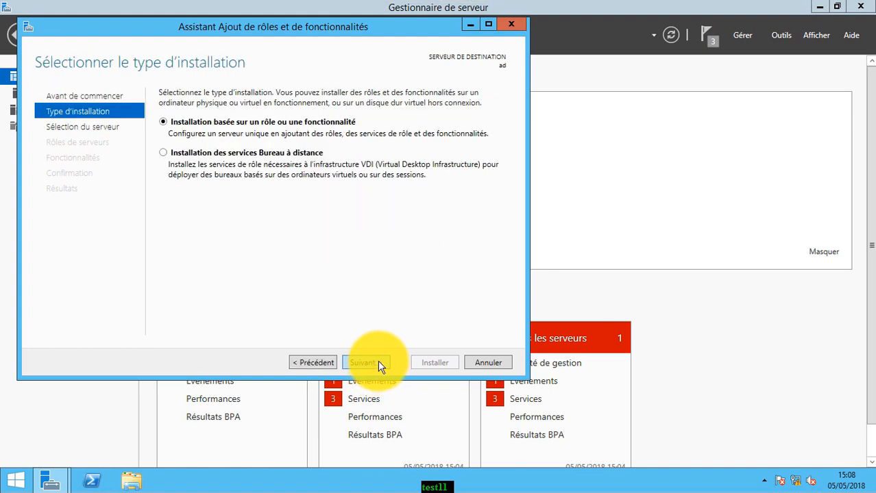
pyautogui.click(376, 365)
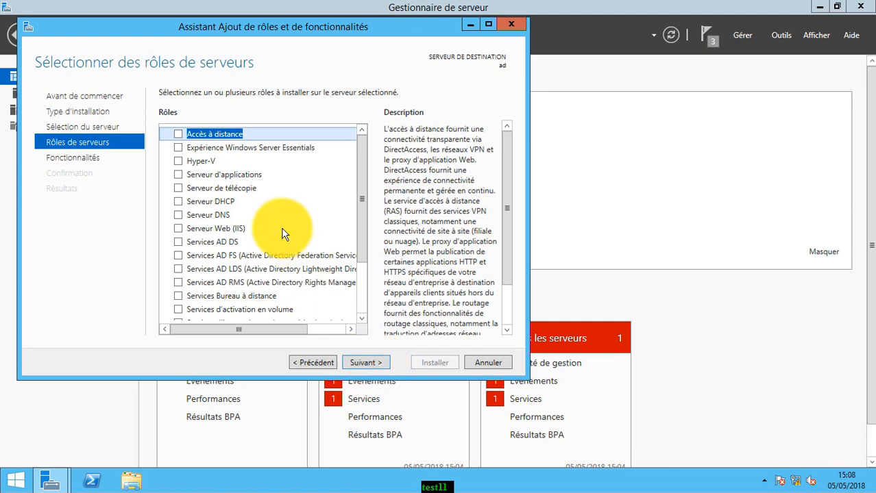
# Add the Services AD DS role with its required features and management tools, and install it
pyautogui.click(179, 243)
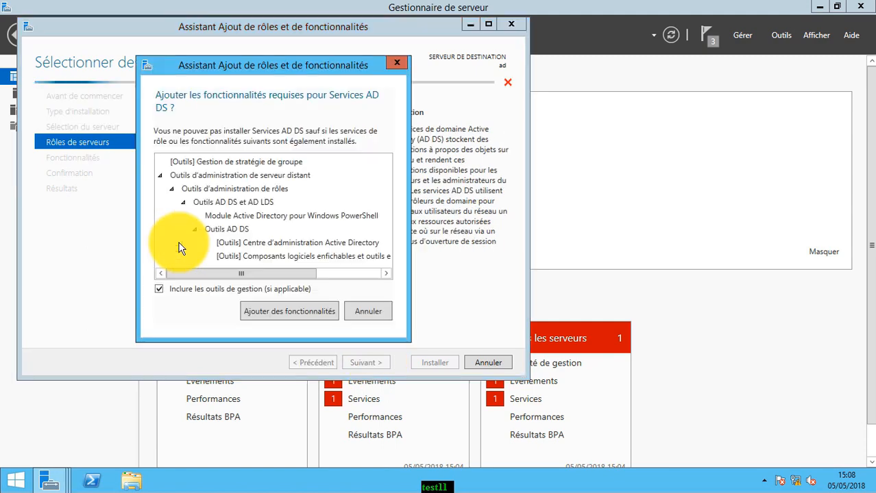
pyautogui.click(295, 311)
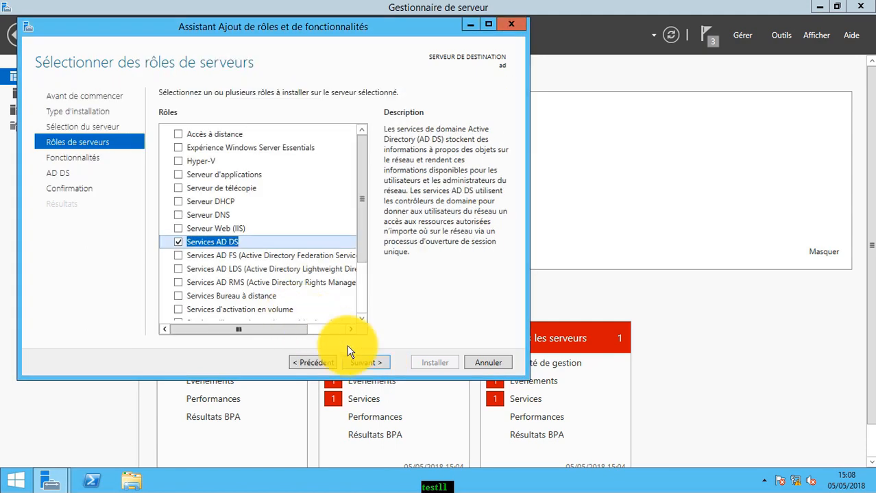
pyautogui.click(364, 362)
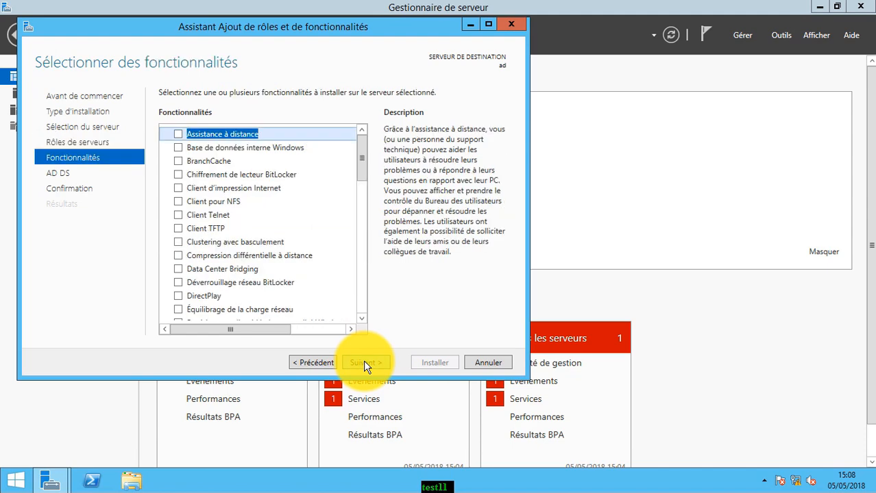
pyautogui.click(363, 361)
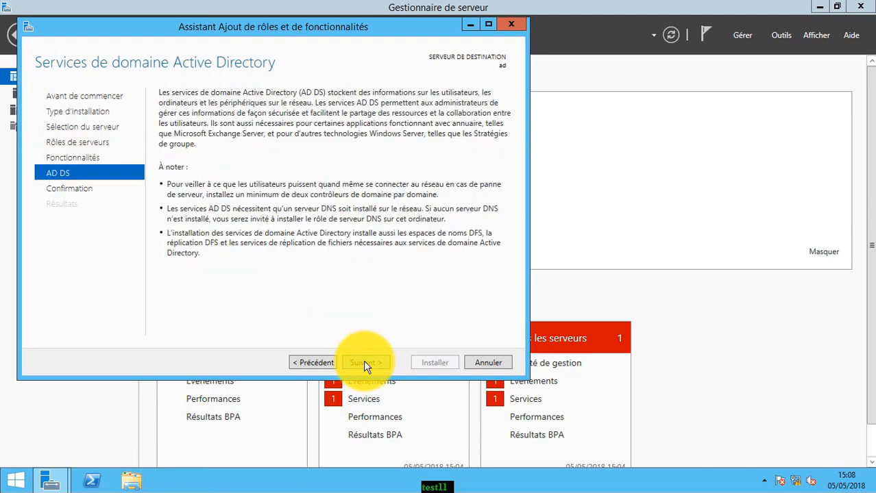
pyautogui.click(363, 362)
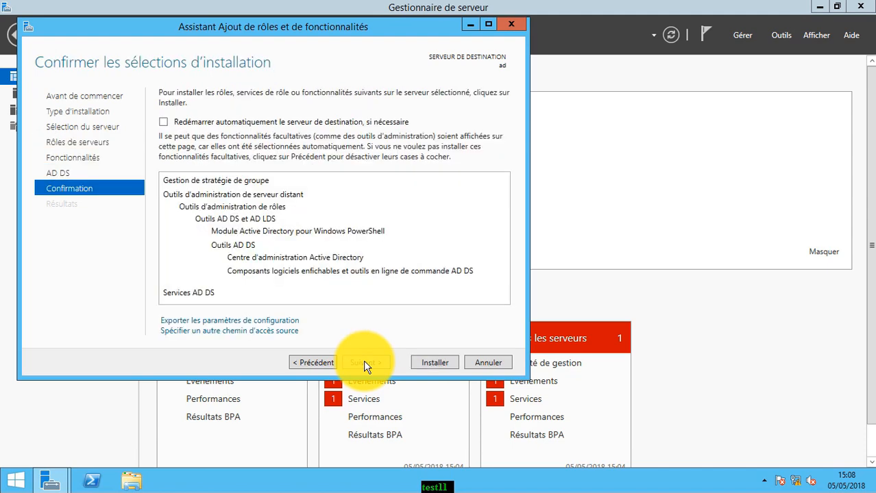
pyautogui.click(440, 363)
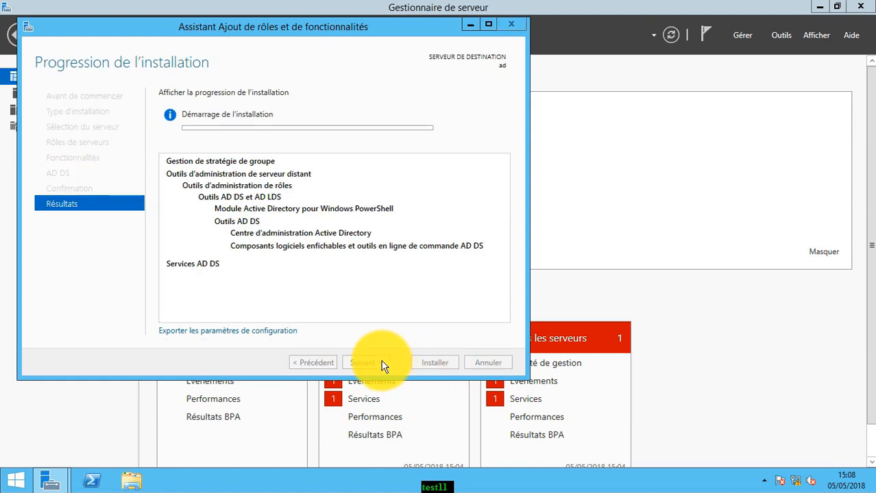
# Take the virtual machine out of full-screen view and close the role installation wizard
pyautogui.moveTo(548, 3)
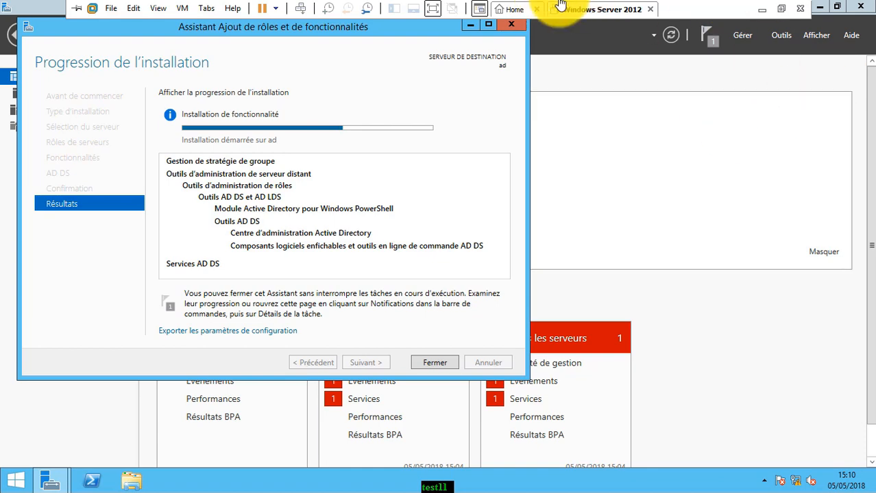
pyautogui.click(433, 8)
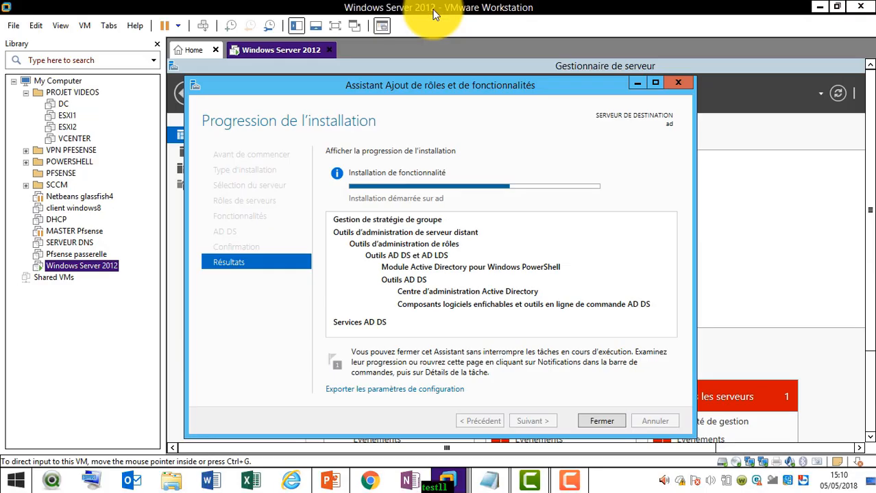
pyautogui.click(601, 421)
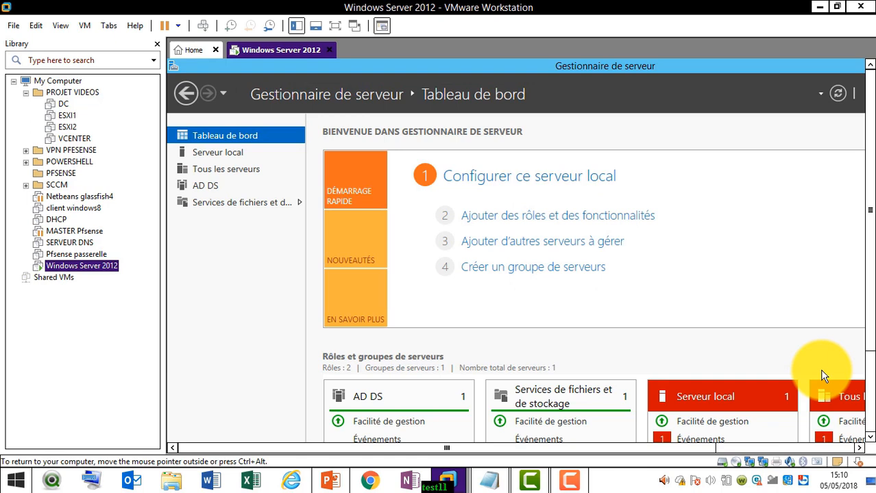
# Start promoting the server to a domain controller from the post-deployment notification and show the virtual machine in full screen
pyautogui.click(834, 448)
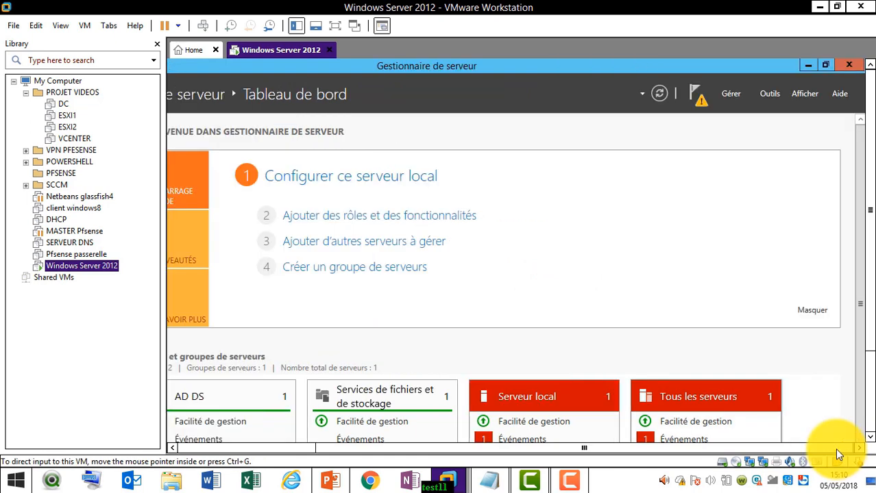
pyautogui.click(870, 438)
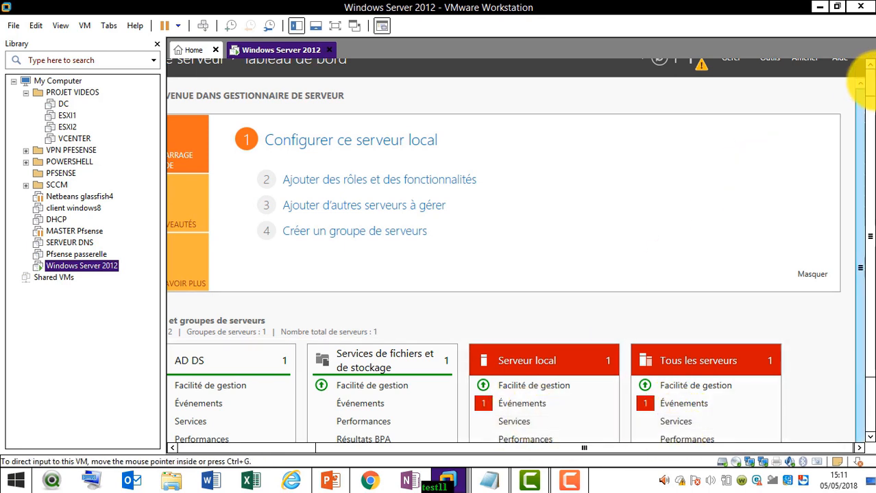
pyautogui.click(872, 81)
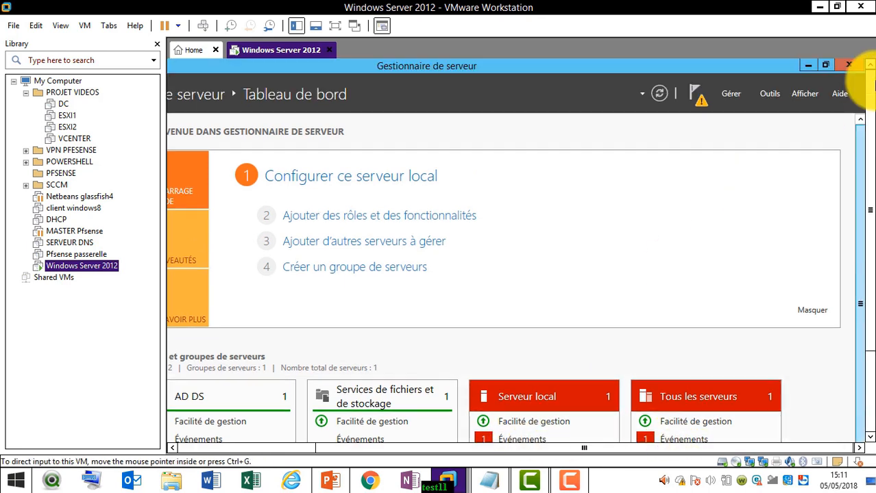
pyautogui.click(700, 103)
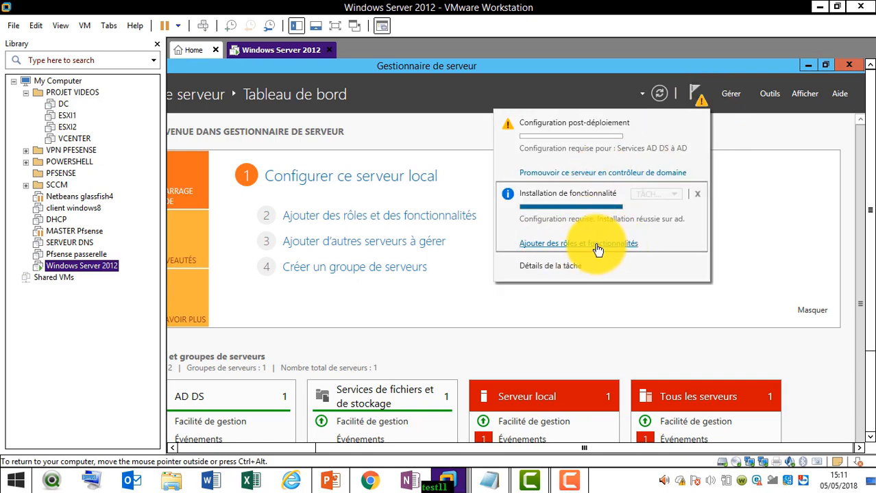
pyautogui.click(595, 175)
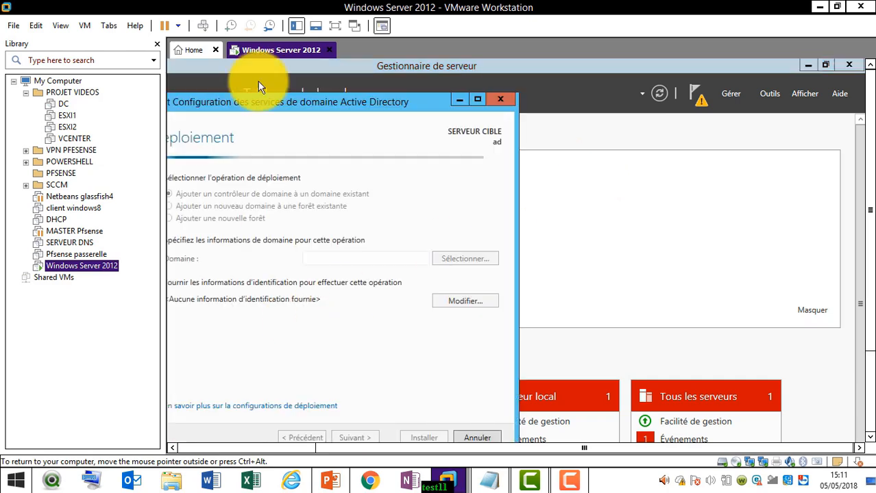
pyautogui.click(334, 29)
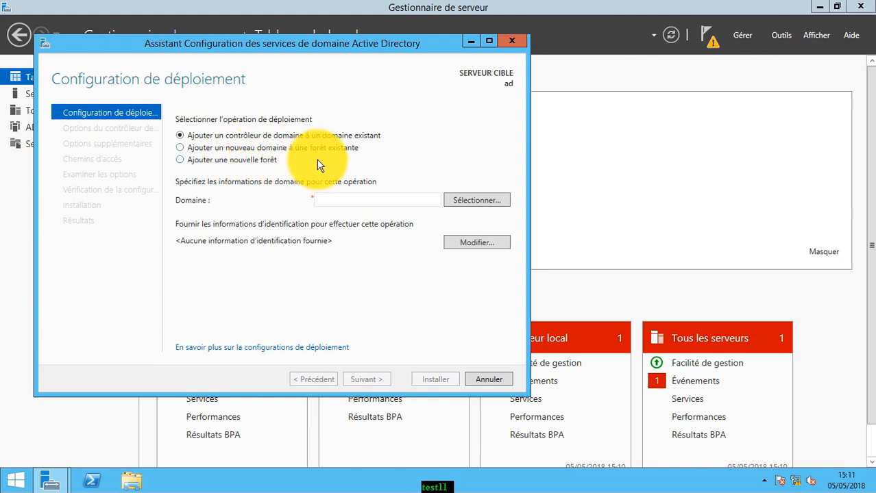
# Set the deployment operation to adding a new forest with the root domain name itforall.it and continue
pyautogui.click(221, 161)
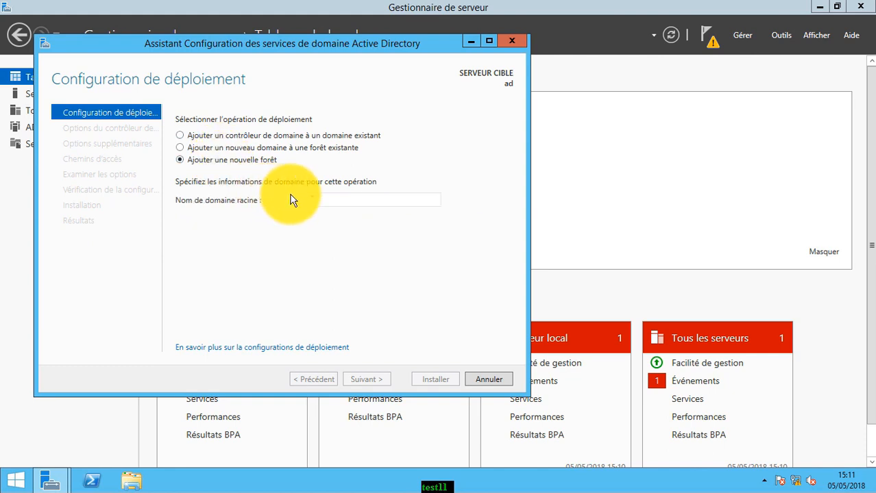
pyautogui.click(336, 196)
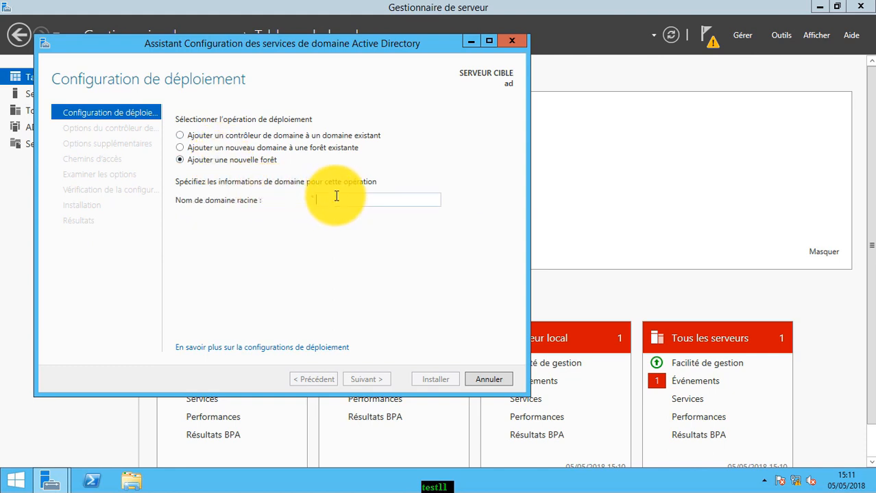
pyautogui.write('it')
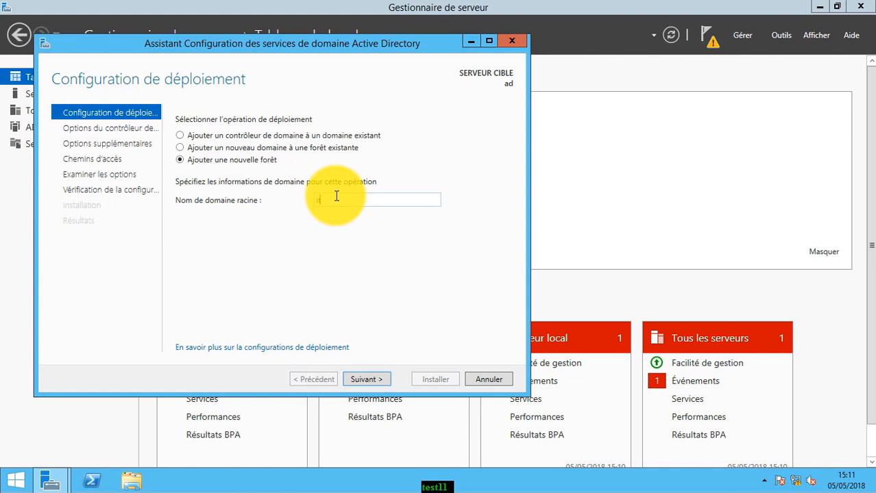
pyautogui.write('form')
pyautogui.write('.it')
pyautogui.click(370, 379)
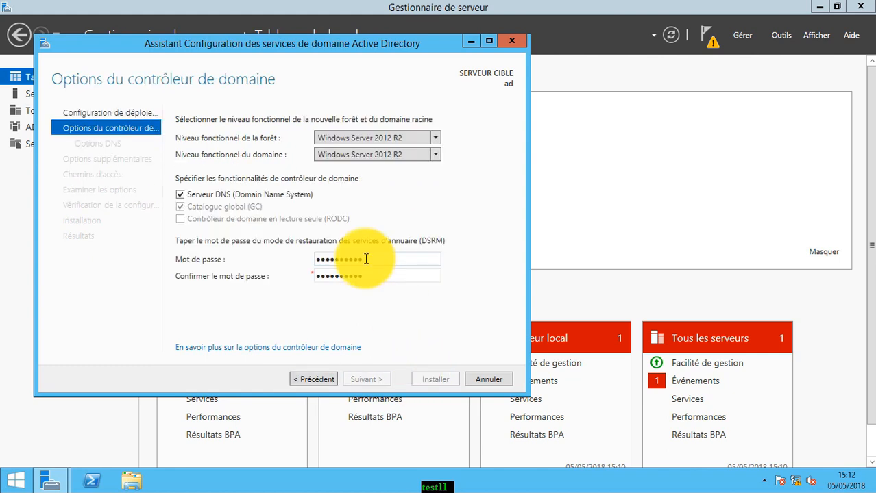
# Enter and confirm the directory services restore mode (DSRM) password and continue with the domain controller options
pyautogui.moveTo(366, 258); pyautogui.dragTo(306, 266)
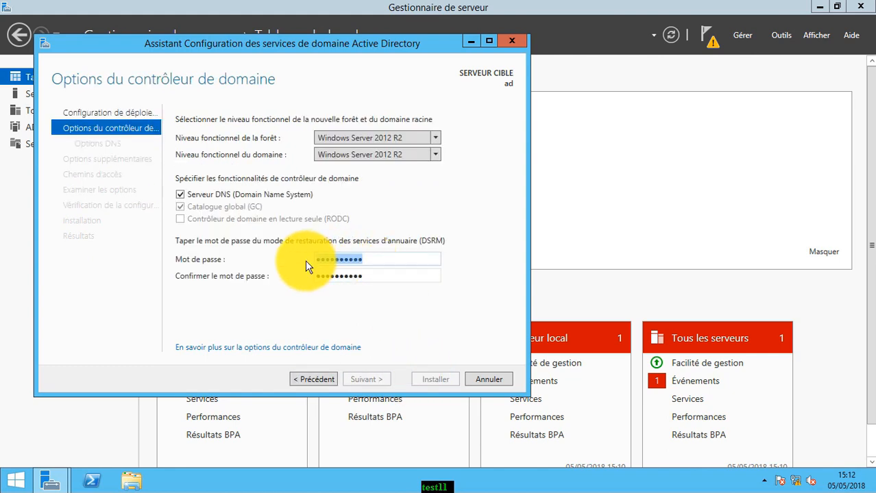
pyautogui.write('••••••')
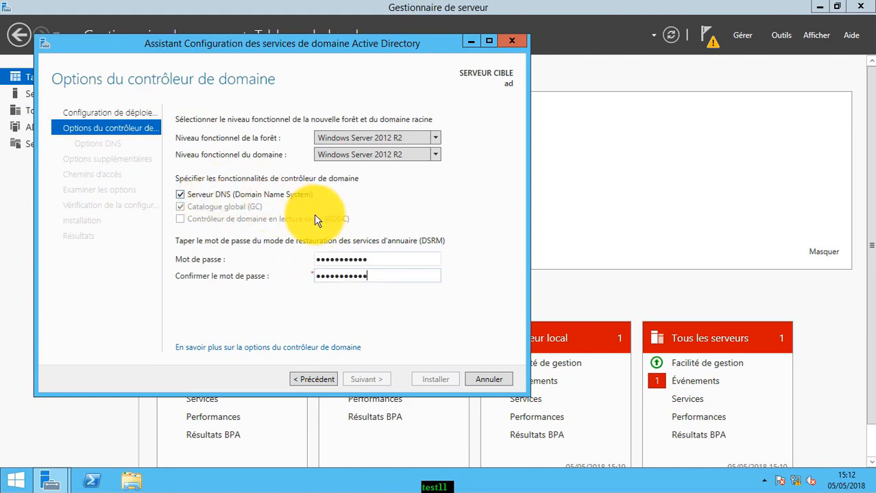
pyautogui.click(373, 382)
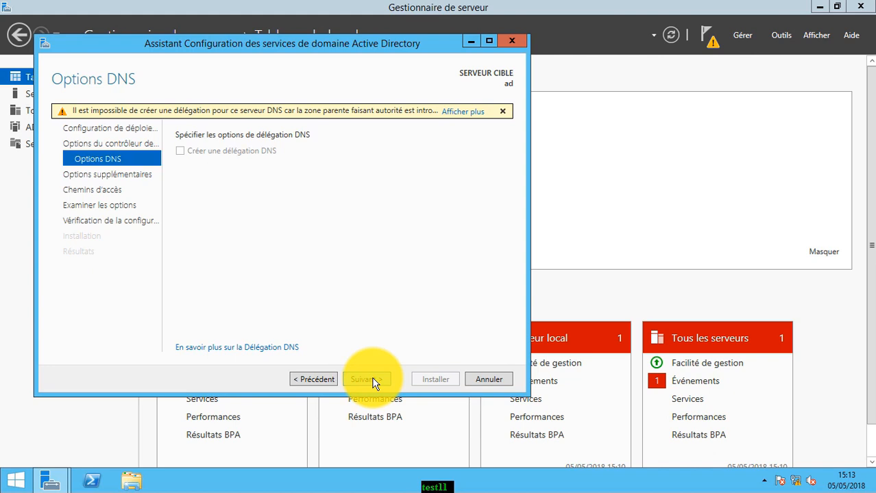
# Read the full DNS delegation warning, then advance with the default folder paths to the prerequisites check
pyautogui.click(462, 111)
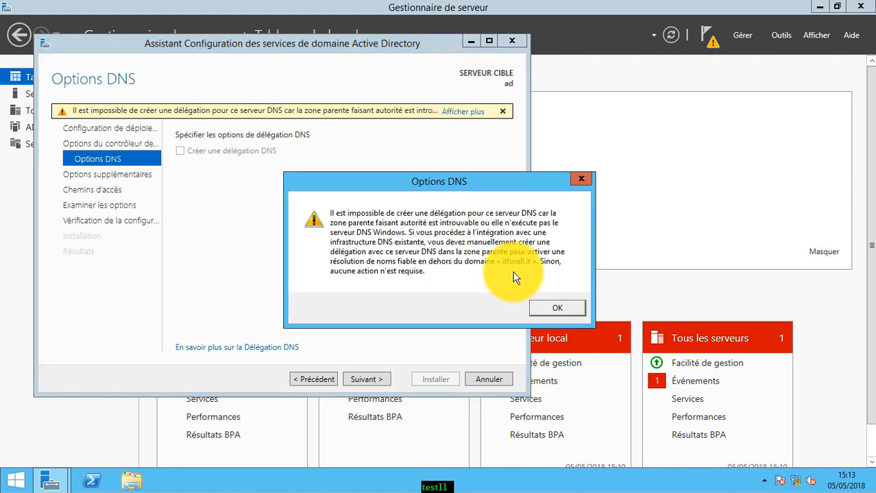
pyautogui.click(557, 308)
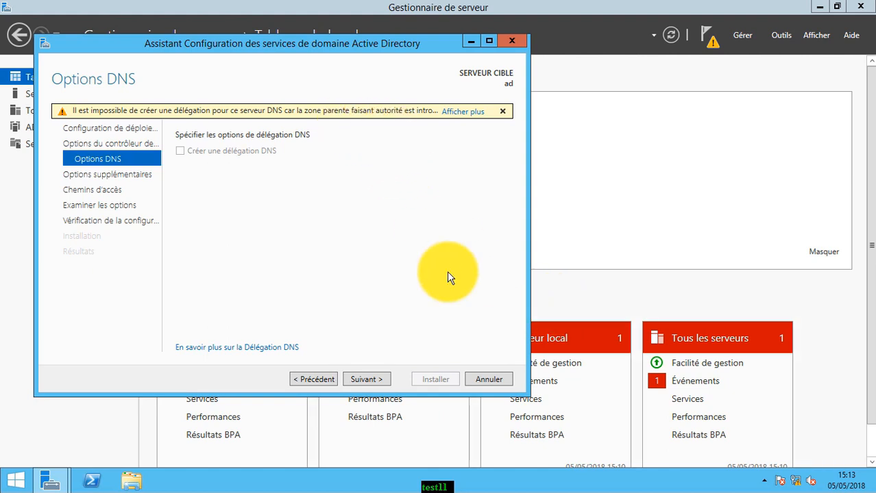
pyautogui.click(373, 380)
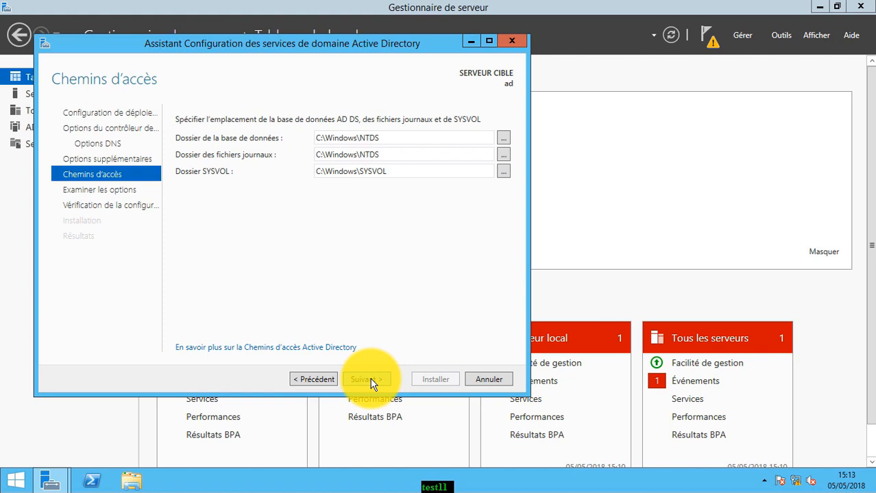
pyautogui.click(365, 379)
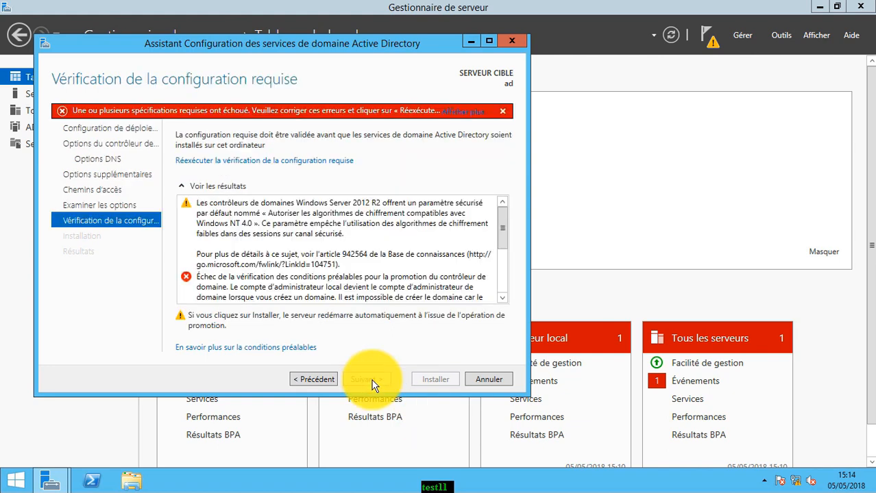
# Leave the current Windows session and choose the Administrateur account on the sign-in screen
pyautogui.rightClick(21, 485)
pyautogui.moveTo(158, 457)
pyautogui.click(217, 429)
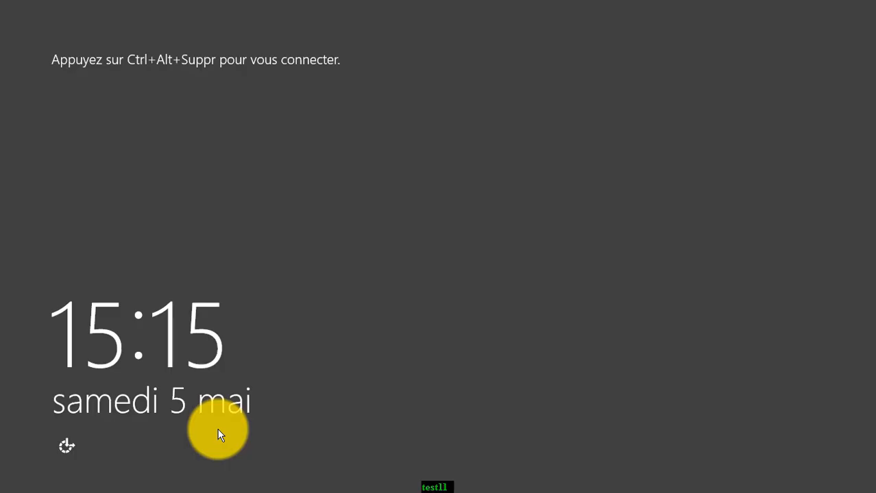
pyautogui.moveTo(317, 3)
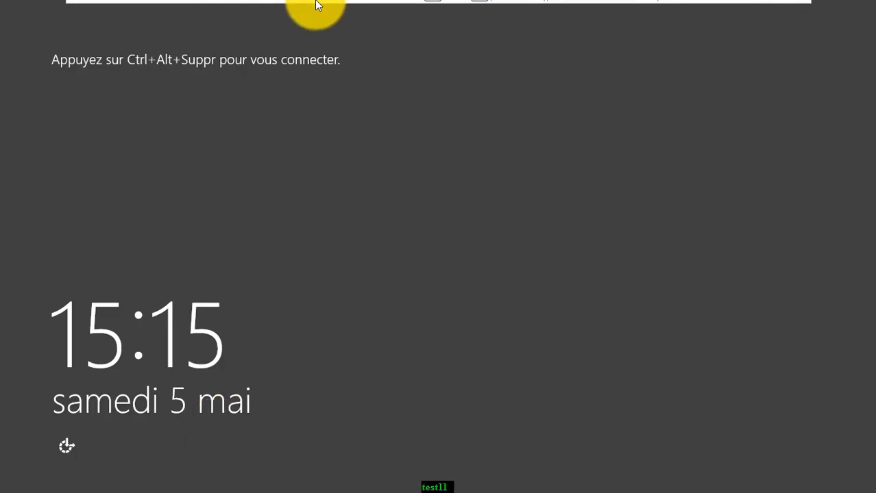
pyautogui.click(305, 8)
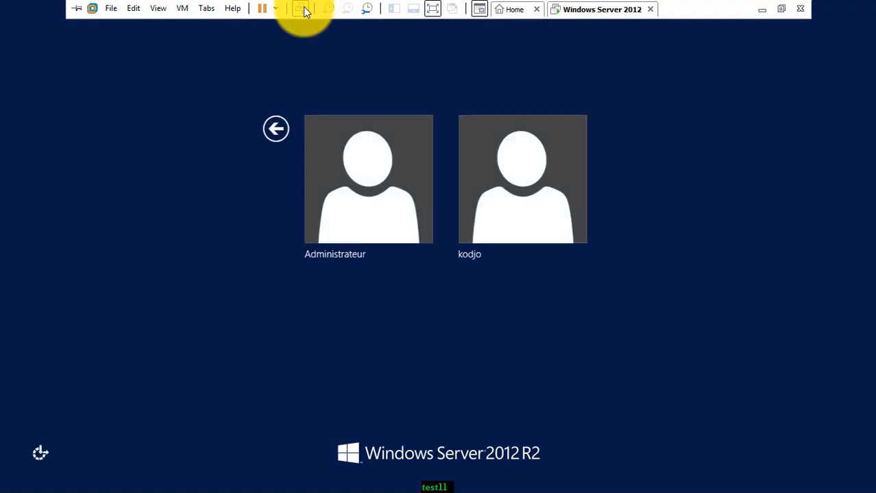
pyautogui.click(398, 179)
pyautogui.click(442, 205)
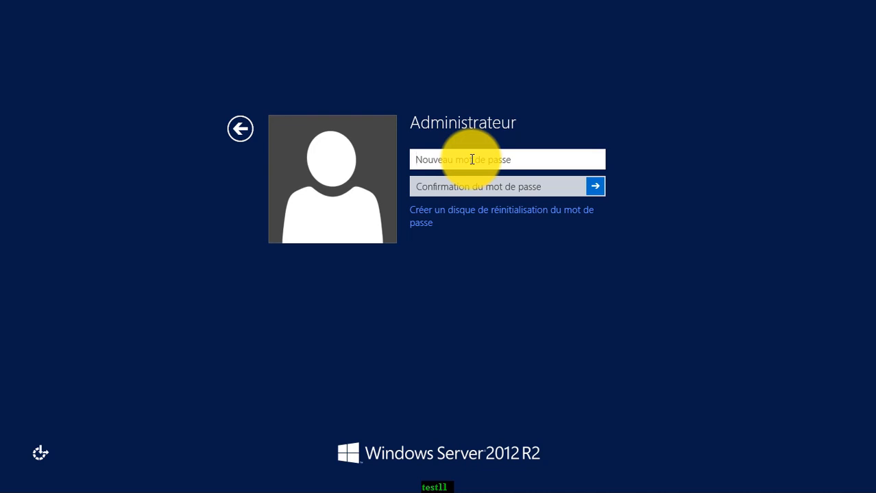
# Enter and confirm a new password for the Administrateur account and sign in with it
pyautogui.press('capslock')
pyautogui.write('•')
pyautogui.press('capslock')
pyautogui.write('••••••')
pyautogui.press('capslock')
pyautogui.write('••••')
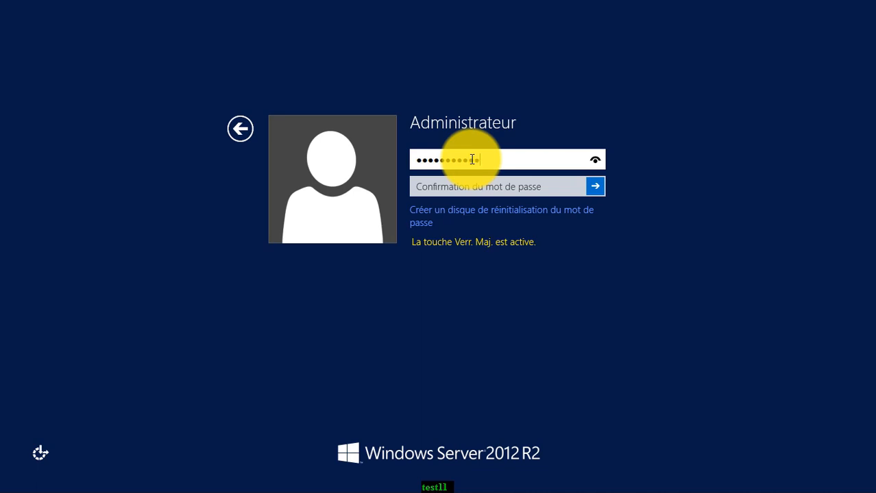
pyautogui.press('Tab')
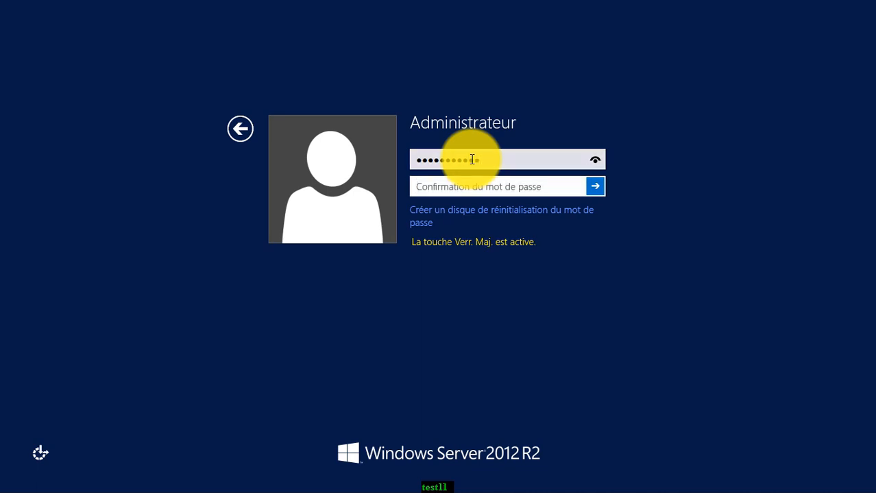
pyautogui.write('•••')
pyautogui.press('capslock')
pyautogui.write('•••')
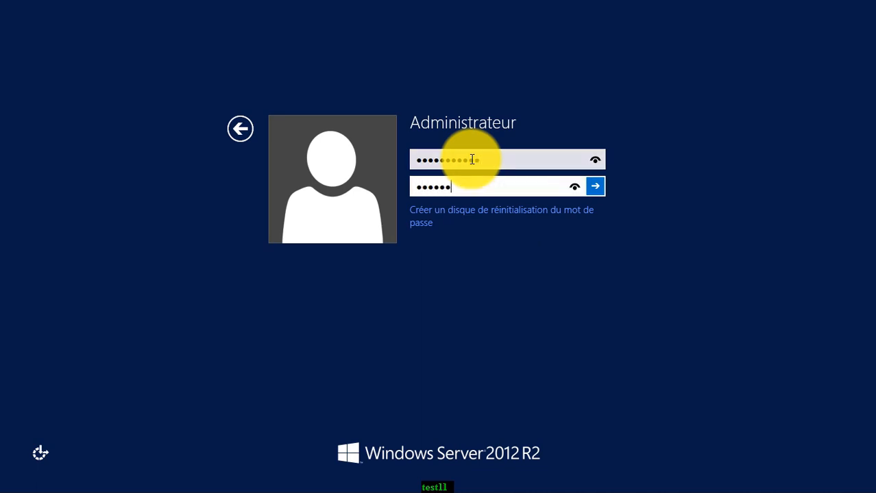
pyautogui.write('•••')
pyautogui.press('capslock')
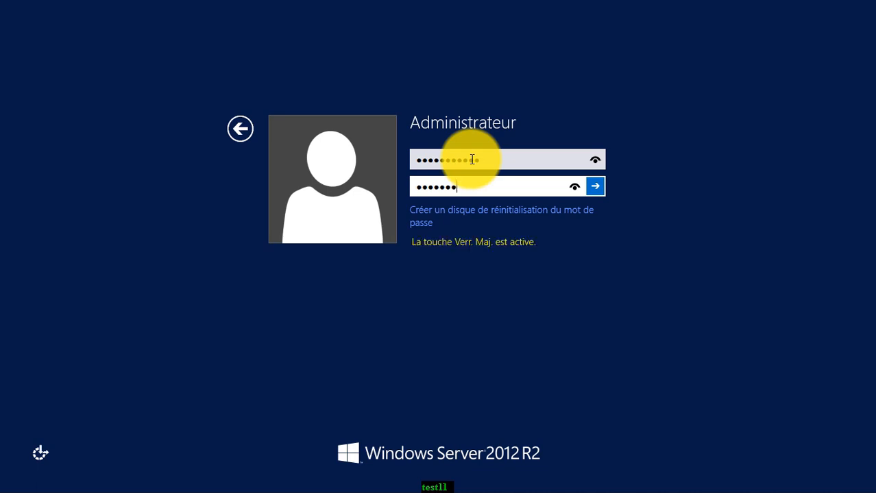
pyautogui.write('•••')
pyautogui.click(578, 184)
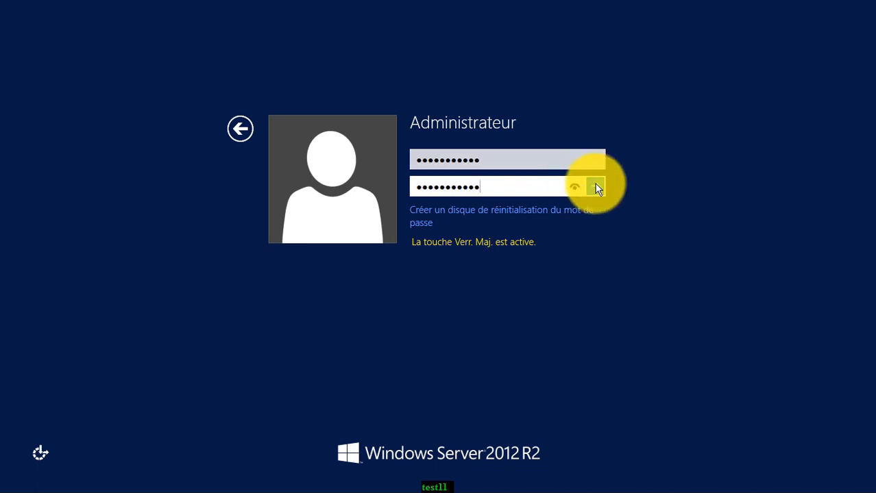
pyautogui.click(595, 186)
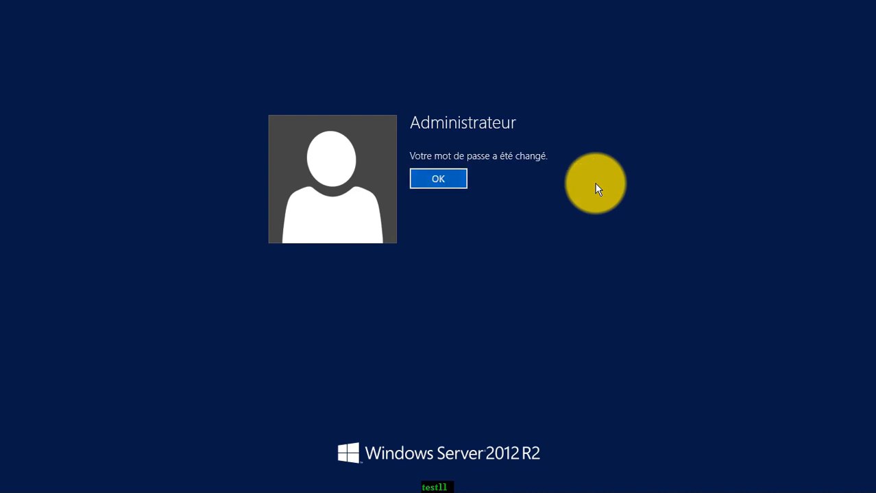
pyautogui.click(438, 178)
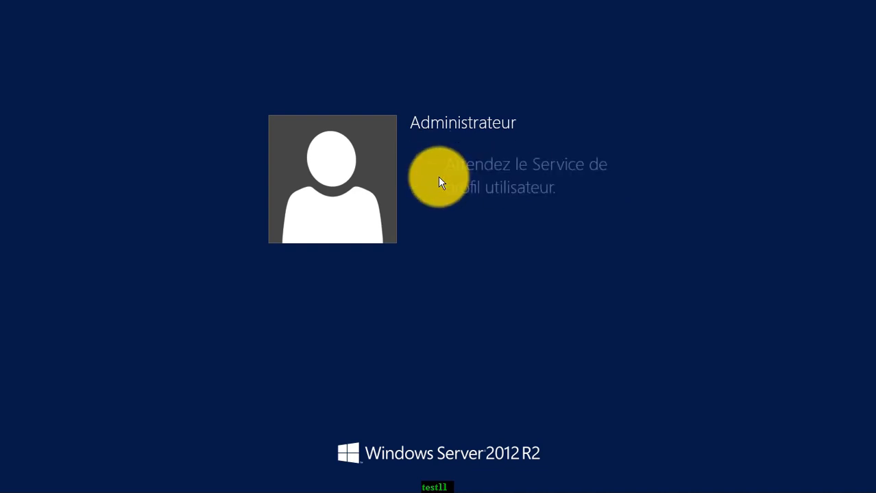
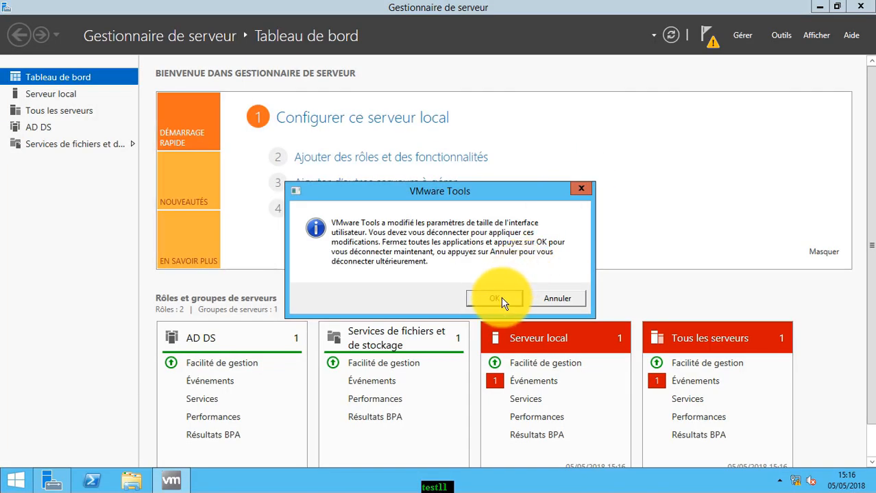
# Accept the VMware Tools sign-out request and sign back in as Administrateur with the account password
pyautogui.click(502, 303)
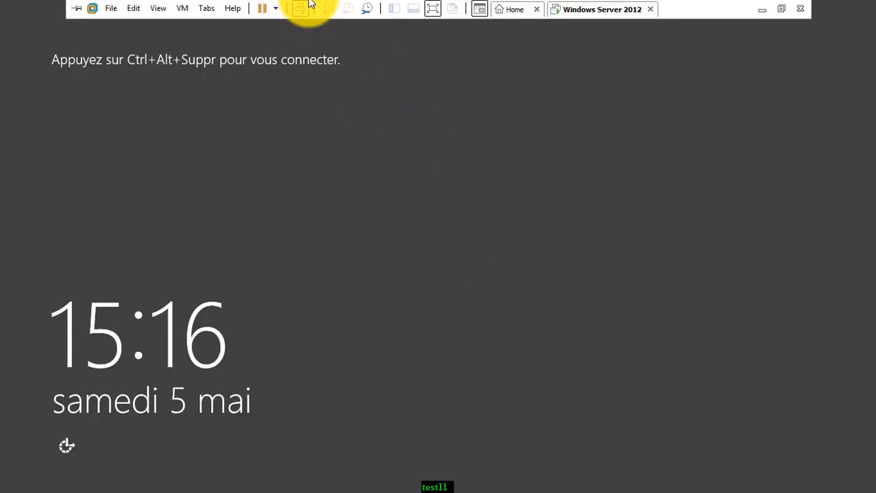
pyautogui.click(302, 9)
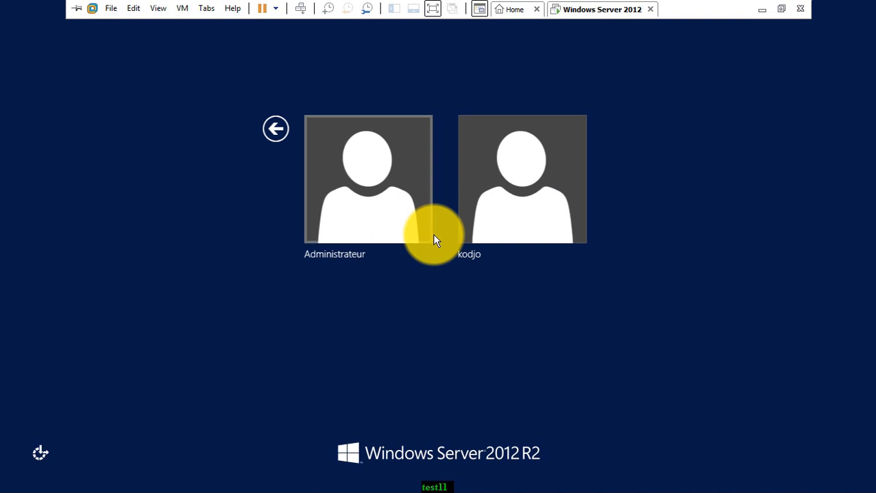
pyautogui.click(386, 213)
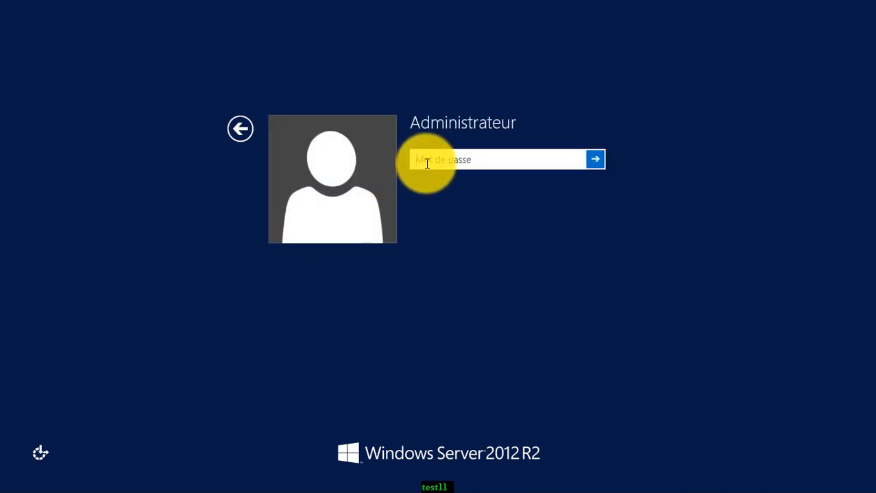
pyautogui.press('capslock')
pyautogui.write('•')
pyautogui.press('capslock')
pyautogui.write('••••••')
pyautogui.press('capslock')
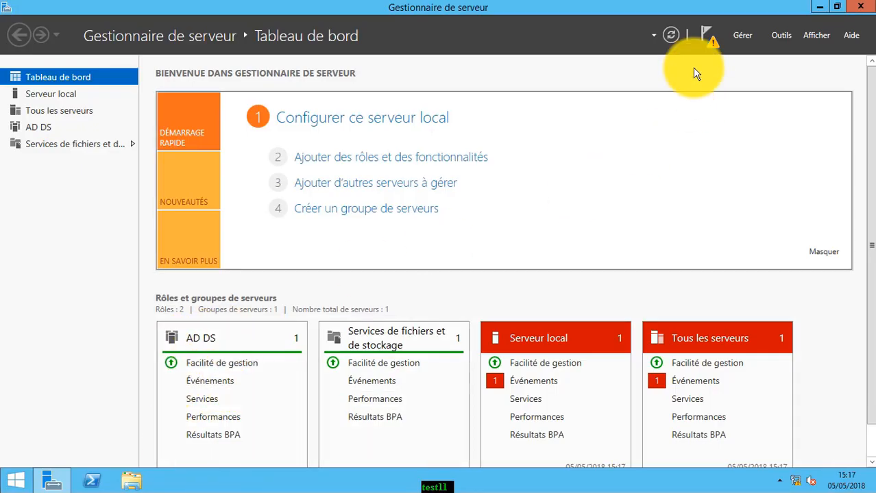
# Start promoting this server to a domain controller and choose to add a new forest
pyautogui.click(709, 41)
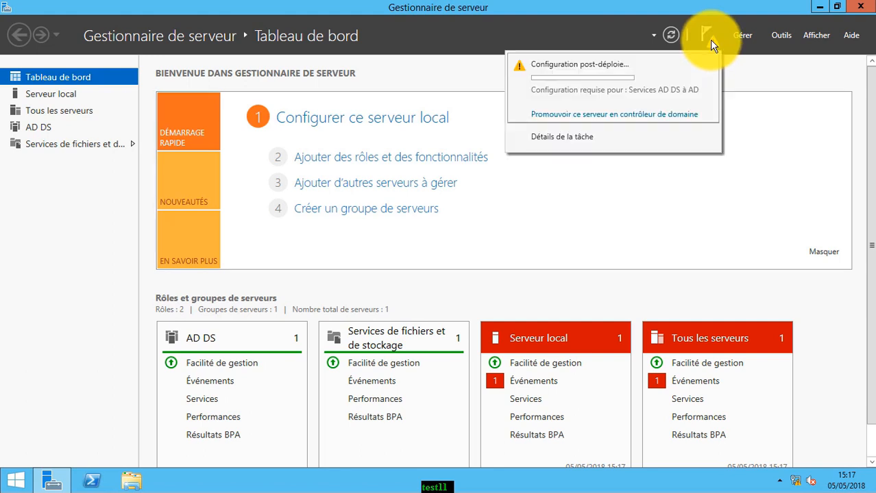
pyautogui.click(645, 116)
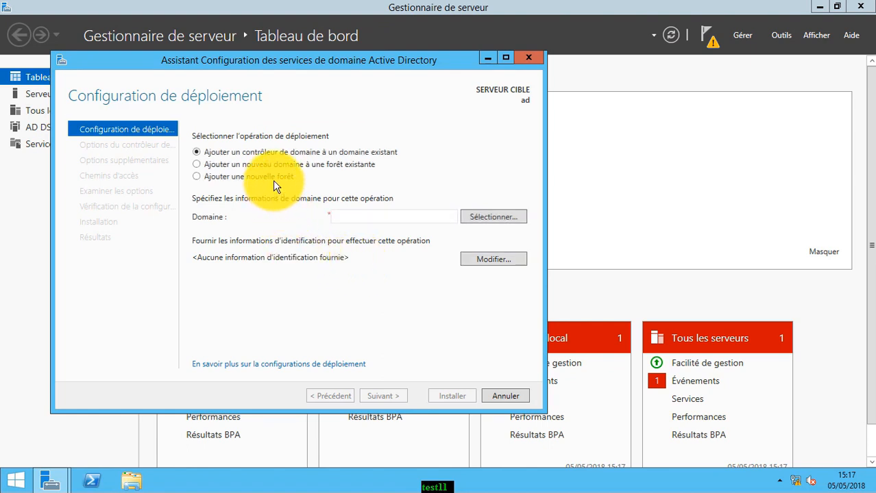
pyautogui.click(272, 179)
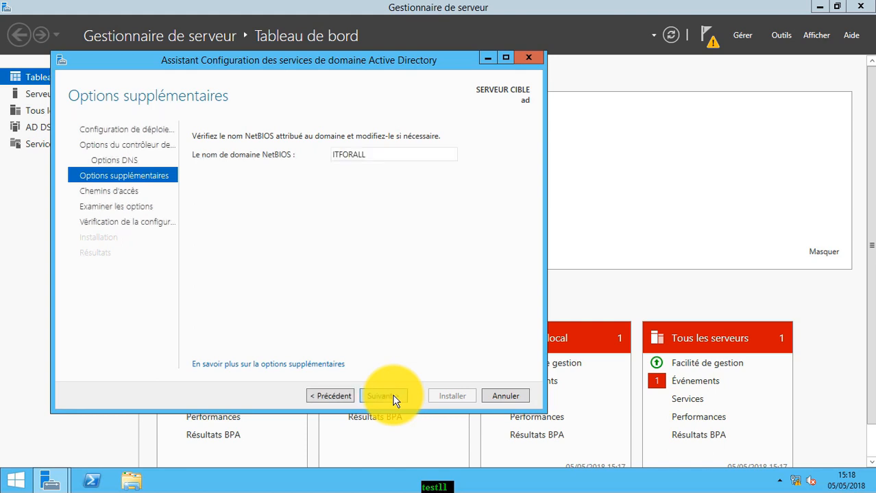
# Keep the NetBIOS name ITFORALL and the default folder paths, and advance past the options review to the prerequisites check
pyautogui.click(380, 396)
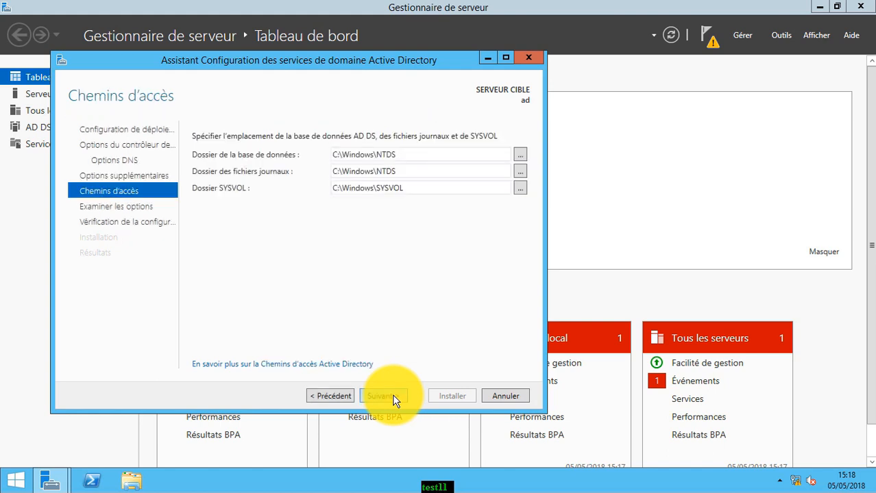
pyautogui.click(381, 396)
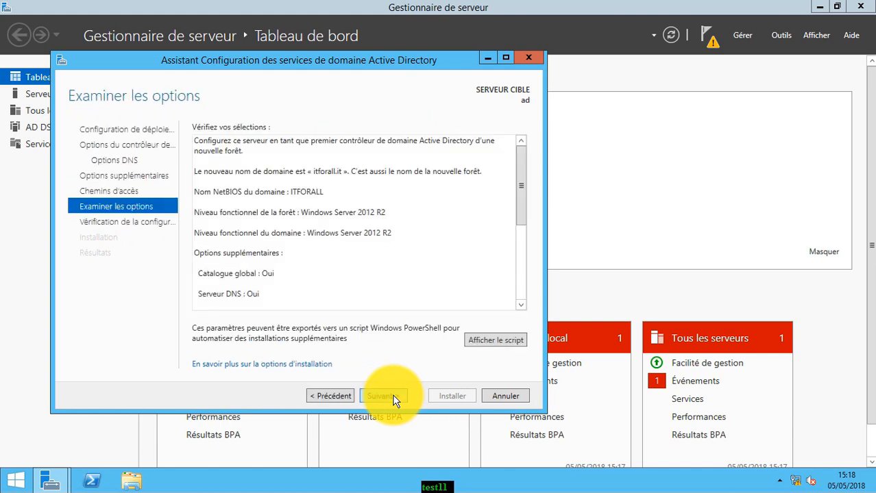
pyautogui.click(382, 396)
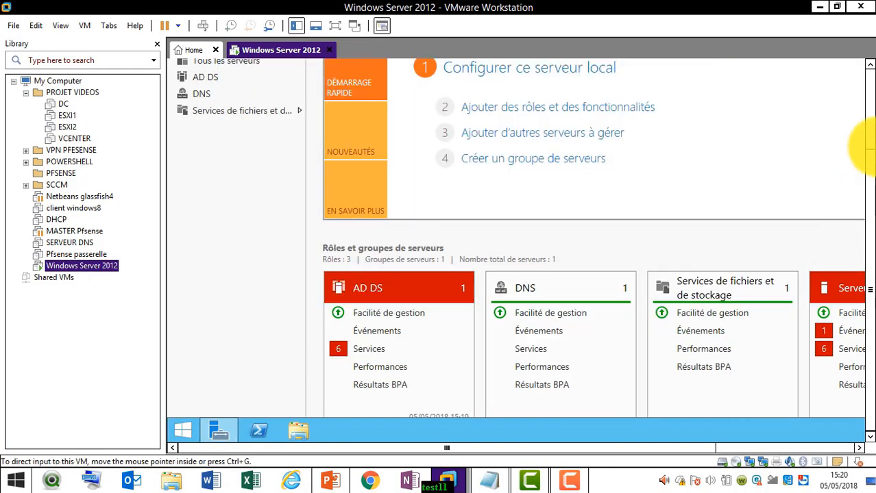
# Display the Windows Server 2012 virtual machine in full screen
pyautogui.click(870, 134)
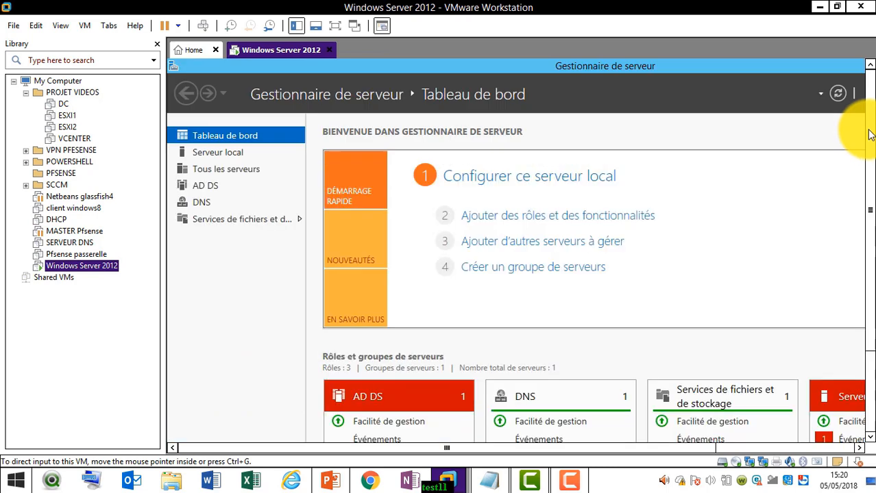
pyautogui.click(872, 413)
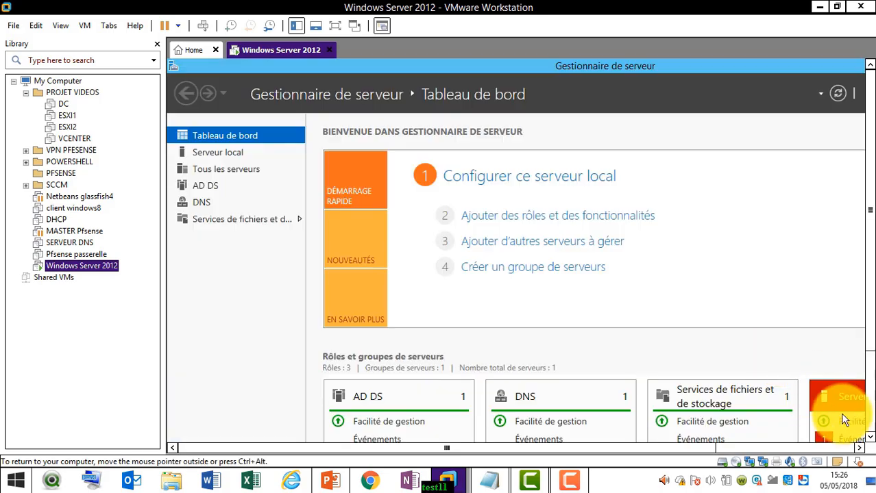
pyautogui.click(335, 27)
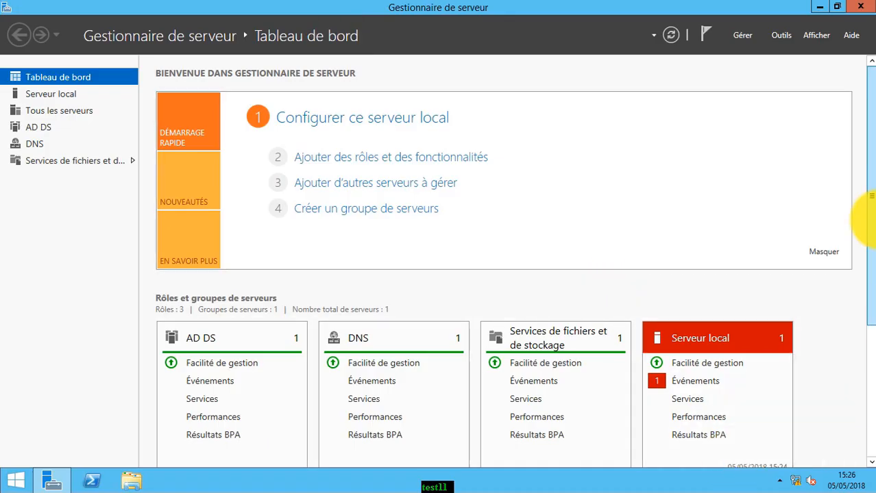
# Open Utilisateurs et ordinateurs Active Directory and check the AD computer under Domain Controllers in the itforall.it domain
pyautogui.click(778, 38)
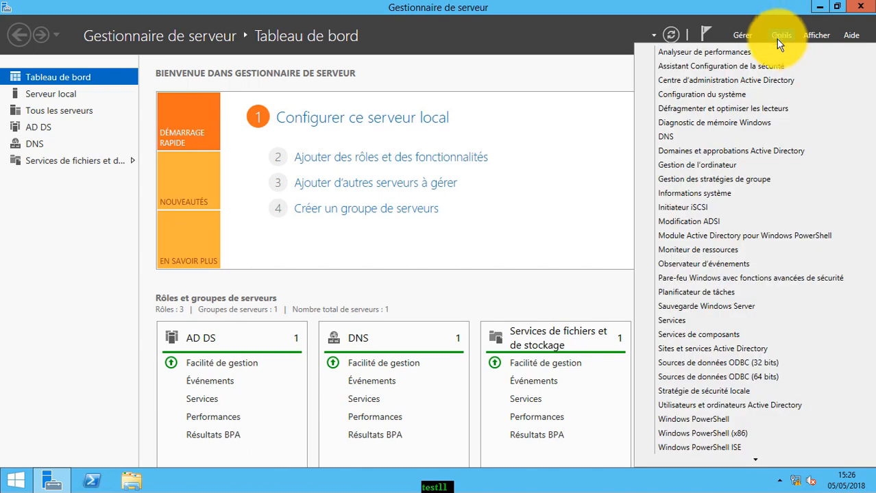
pyautogui.click(729, 408)
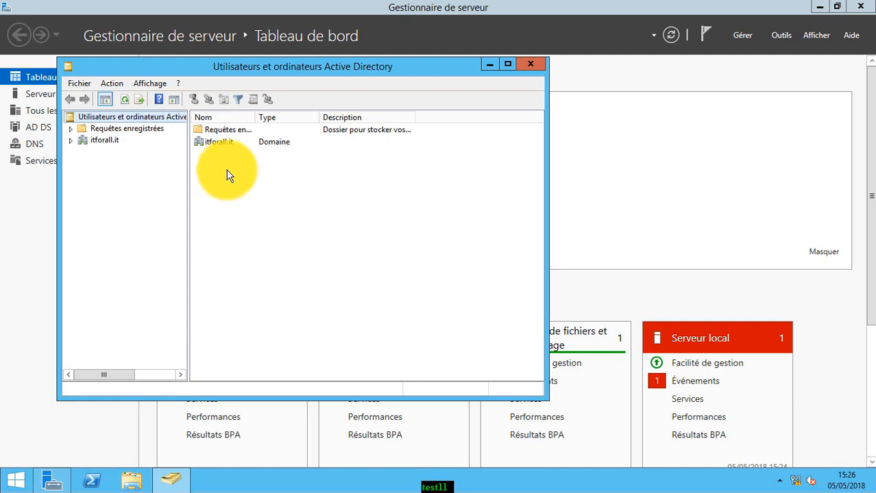
pyautogui.click(72, 141)
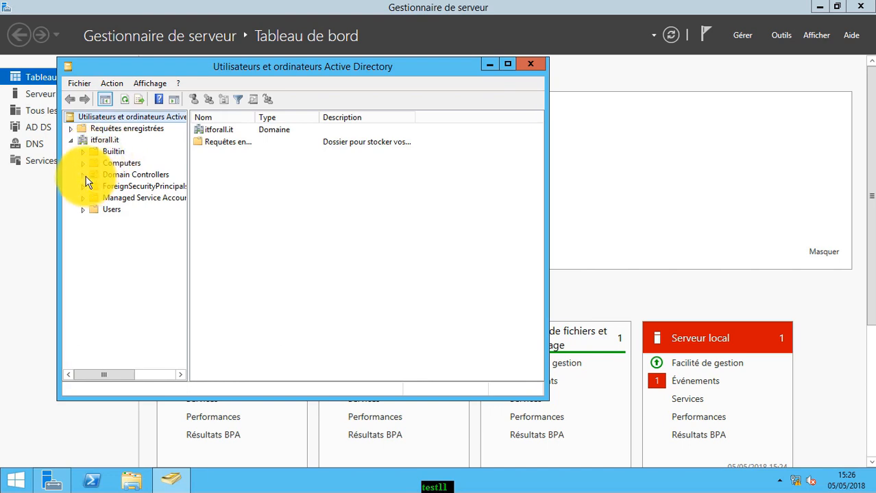
pyautogui.click(107, 177)
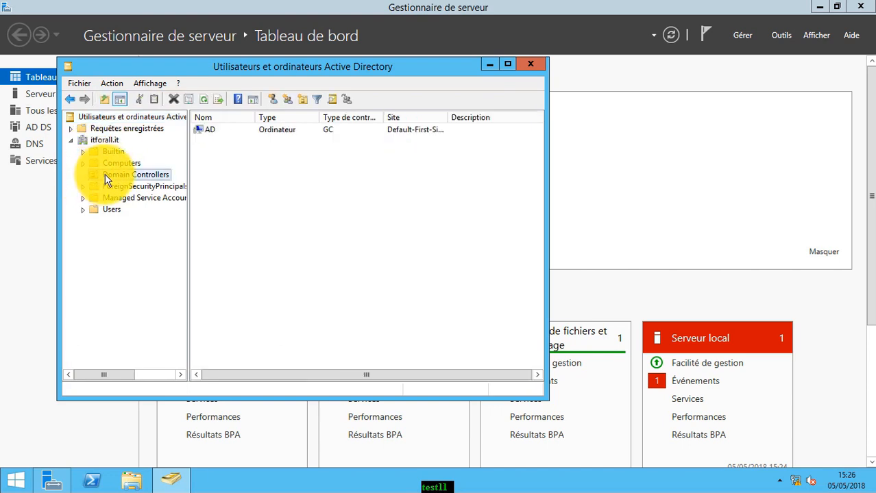
pyautogui.click(211, 133)
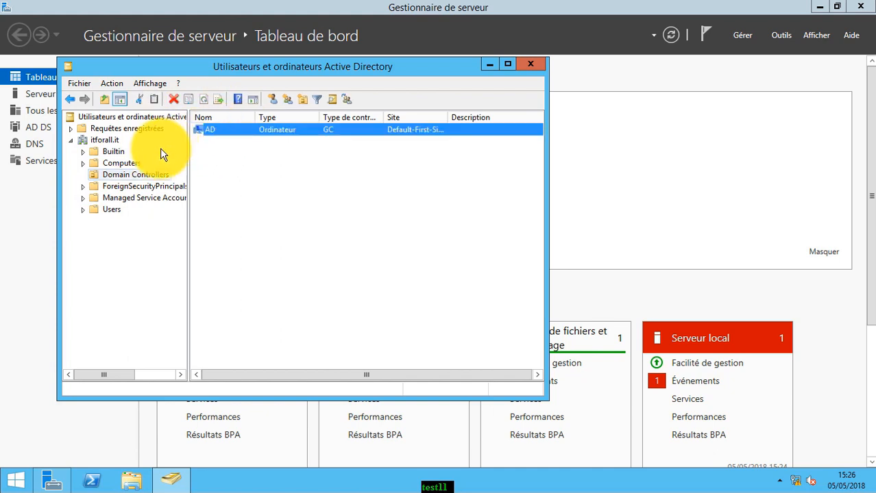
# Examine the Computers and Users containers, widening the Nom column to read the full entries, and close the console
pyautogui.click(84, 162)
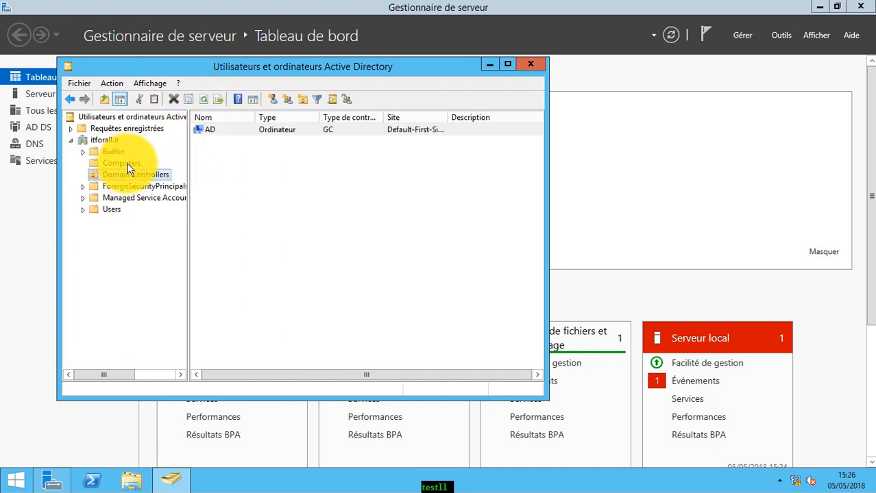
pyautogui.click(127, 164)
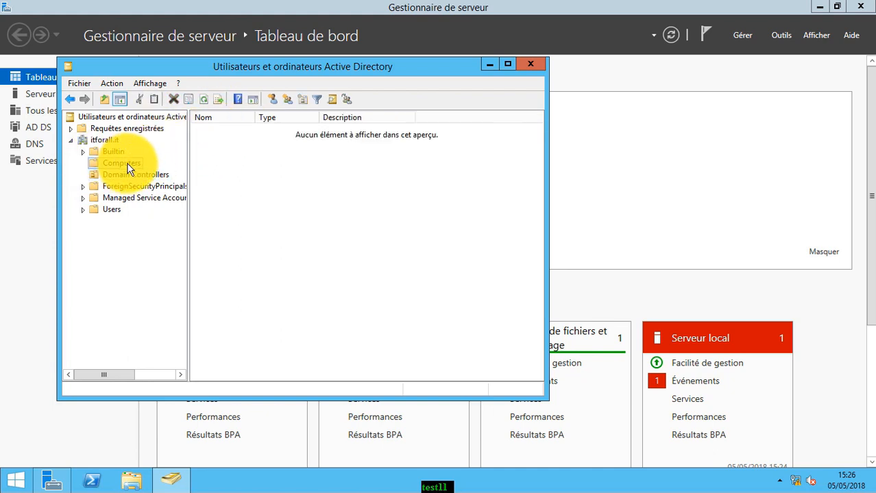
pyautogui.click(112, 209)
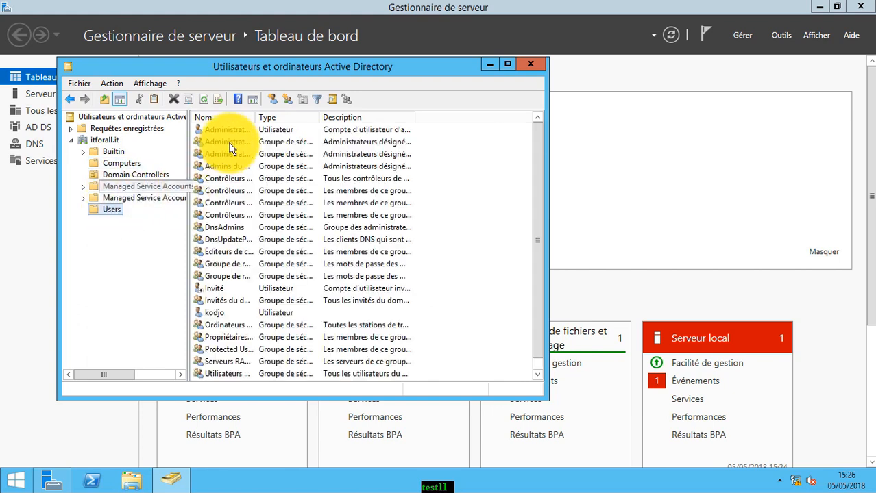
pyautogui.moveTo(259, 120); pyautogui.dragTo(339, 123)
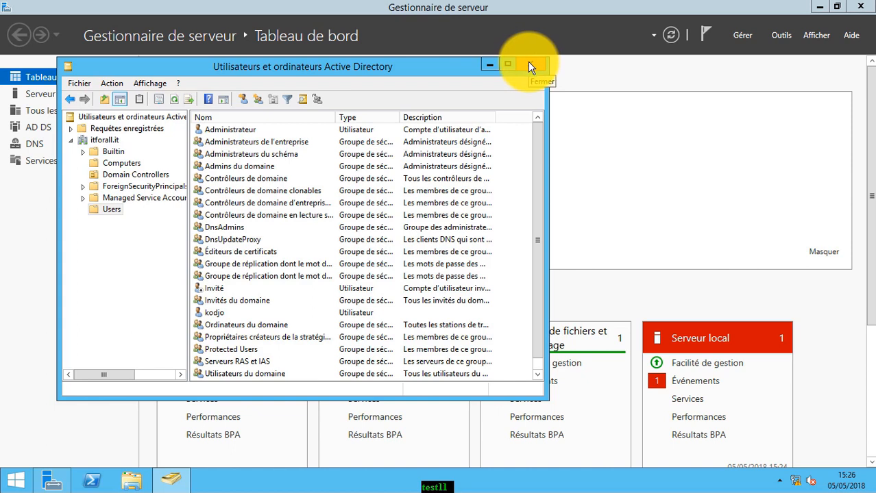
pyautogui.moveTo(558, 4)
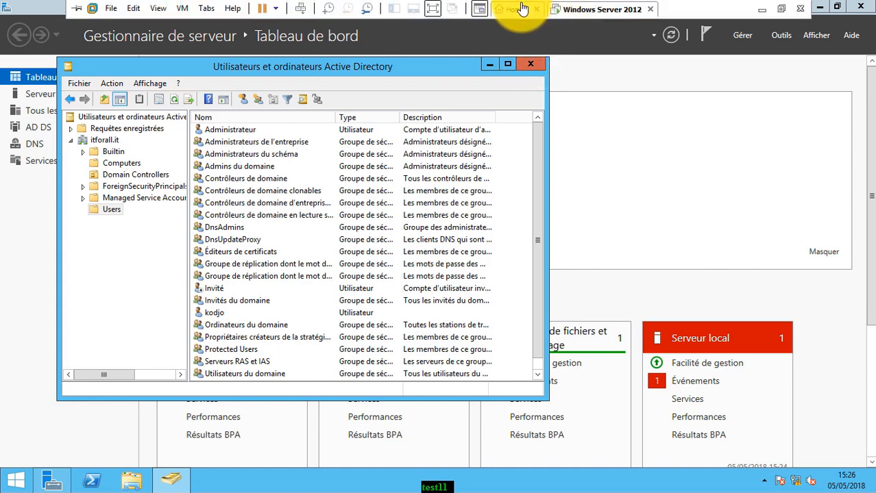
pyautogui.click(529, 65)
# Leave the virtual machine's full-screen view and switch to the PowerPoint presentation, advancing to the "Merci de votre attention" slide
pyautogui.moveTo(551, 4)
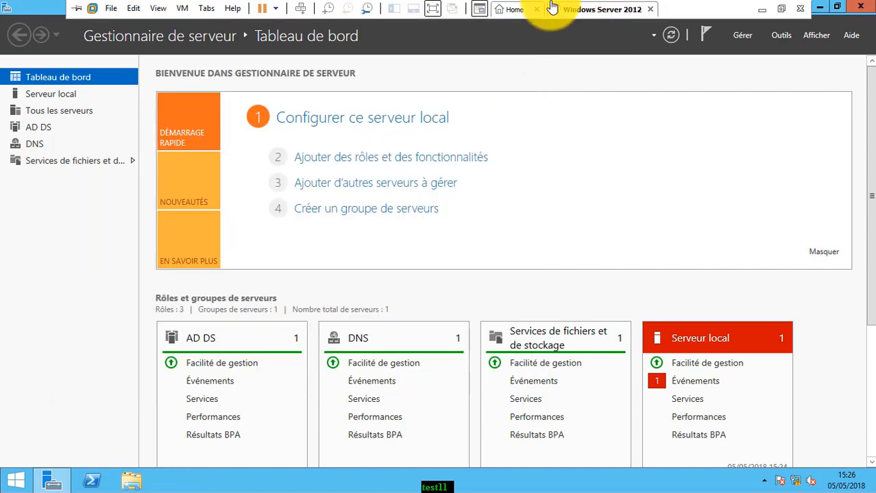
pyautogui.click(432, 8)
pyautogui.click(330, 480)
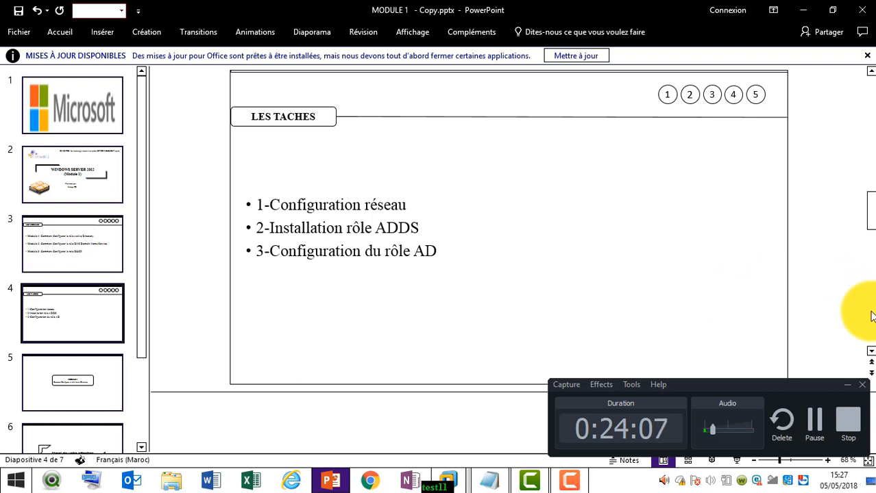
pyautogui.scroll(-2, 871, 316)
pyautogui.scroll(-2, 872, 316)
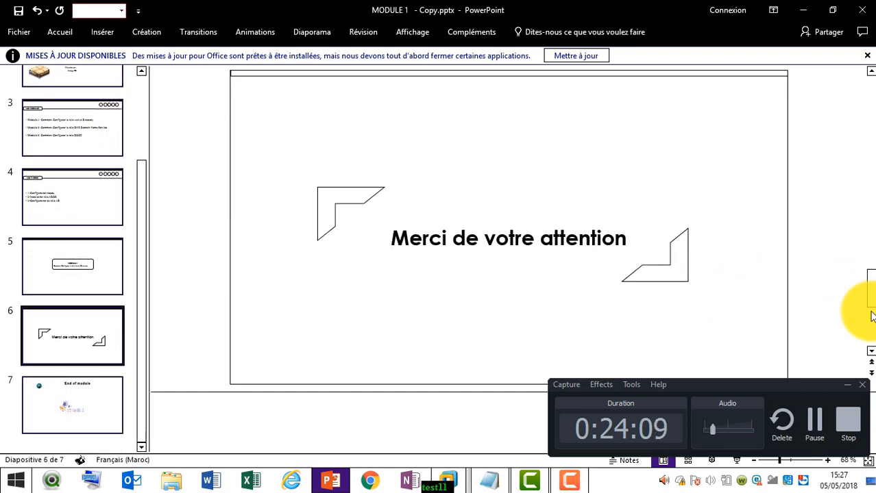